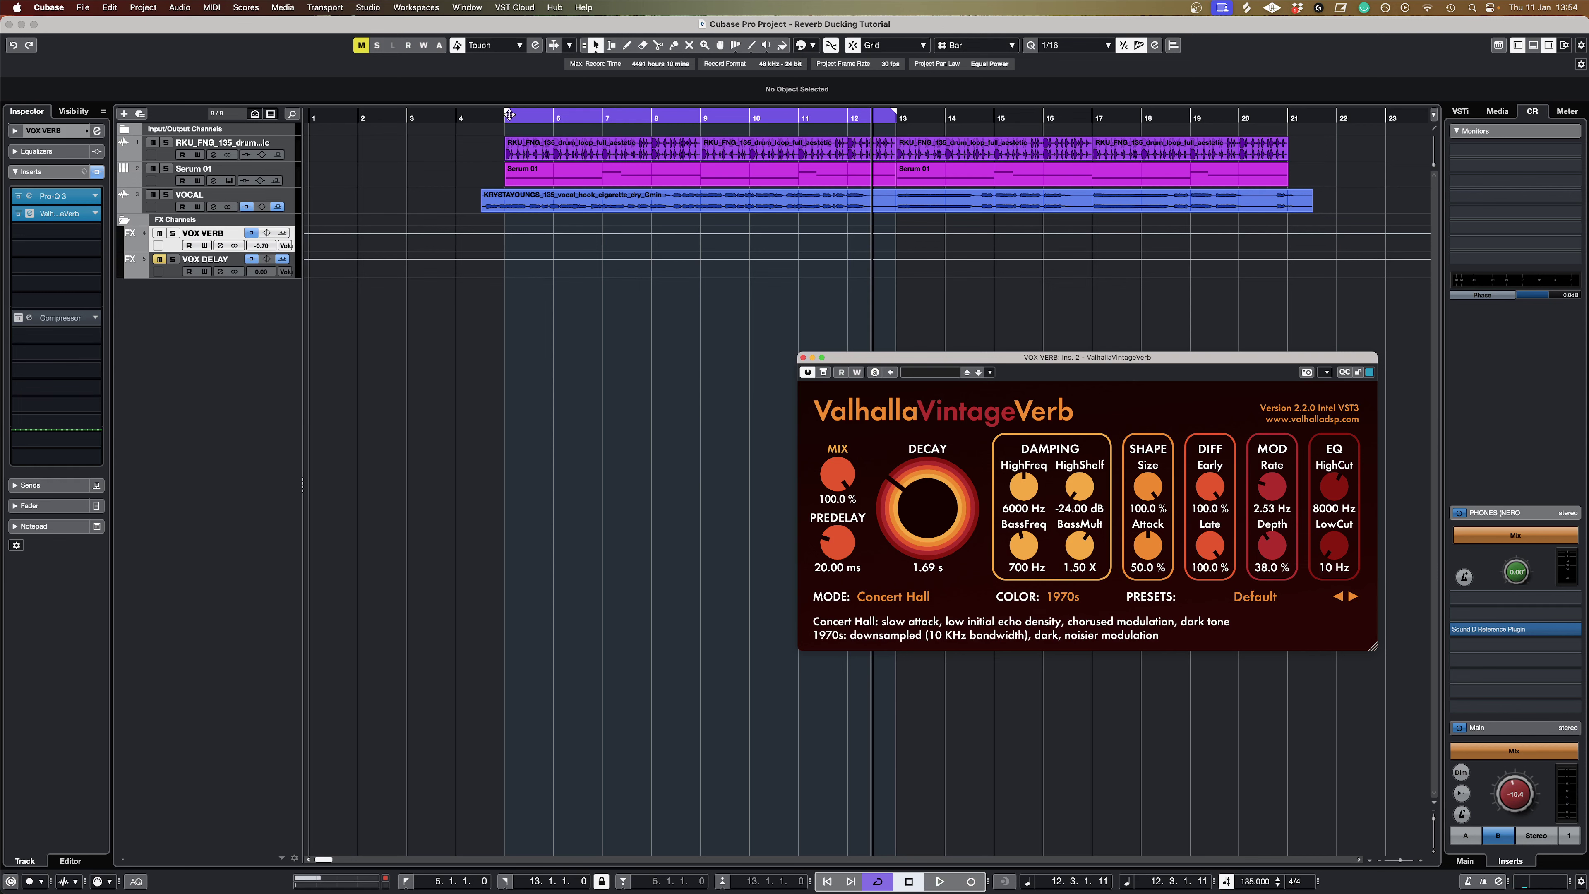
Step: Play the full mix across bars 5 to 13 to audition the vocal reverb without its compressor
left_click(693, 330)
key("space")
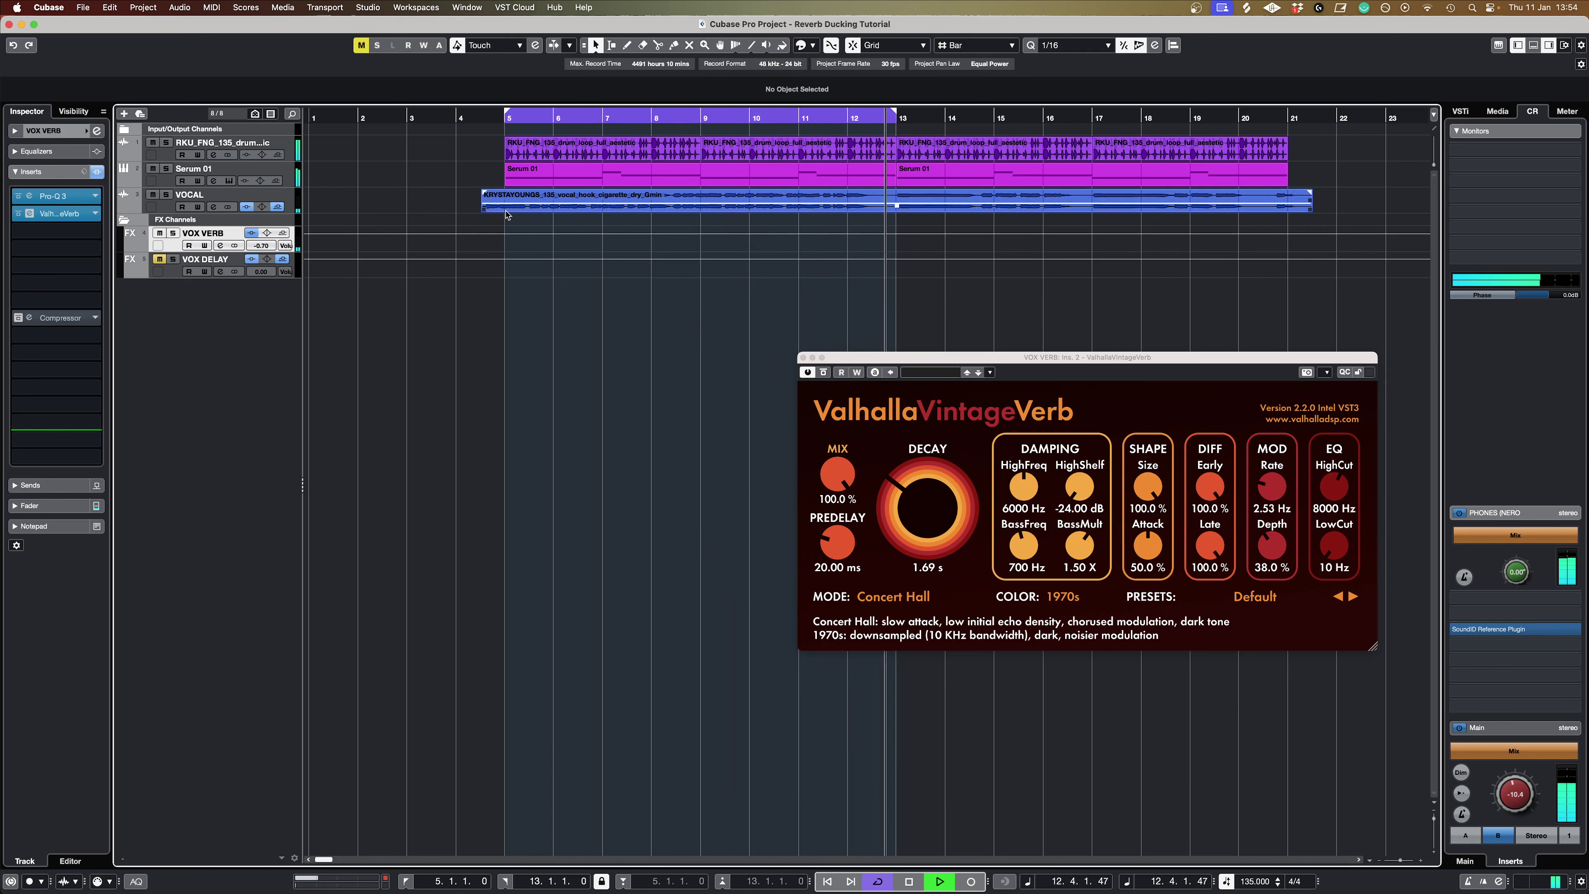
key("space")
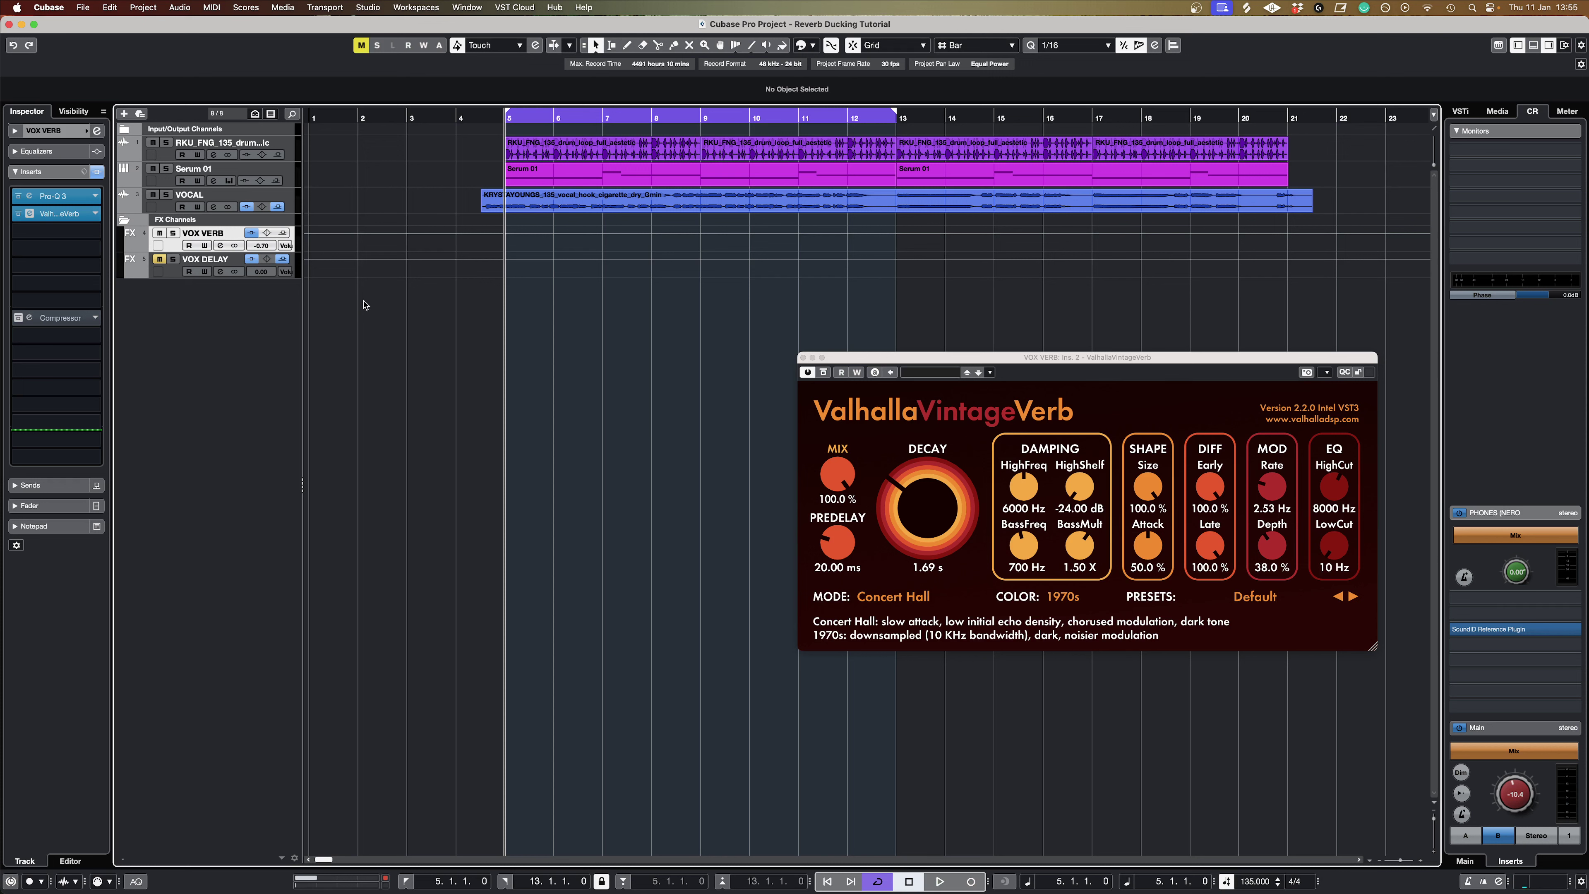
Step: Solo the VOX VERB channel, activate its Compressor insert and reposition the compressor window over the reverb plug-in
key("s")
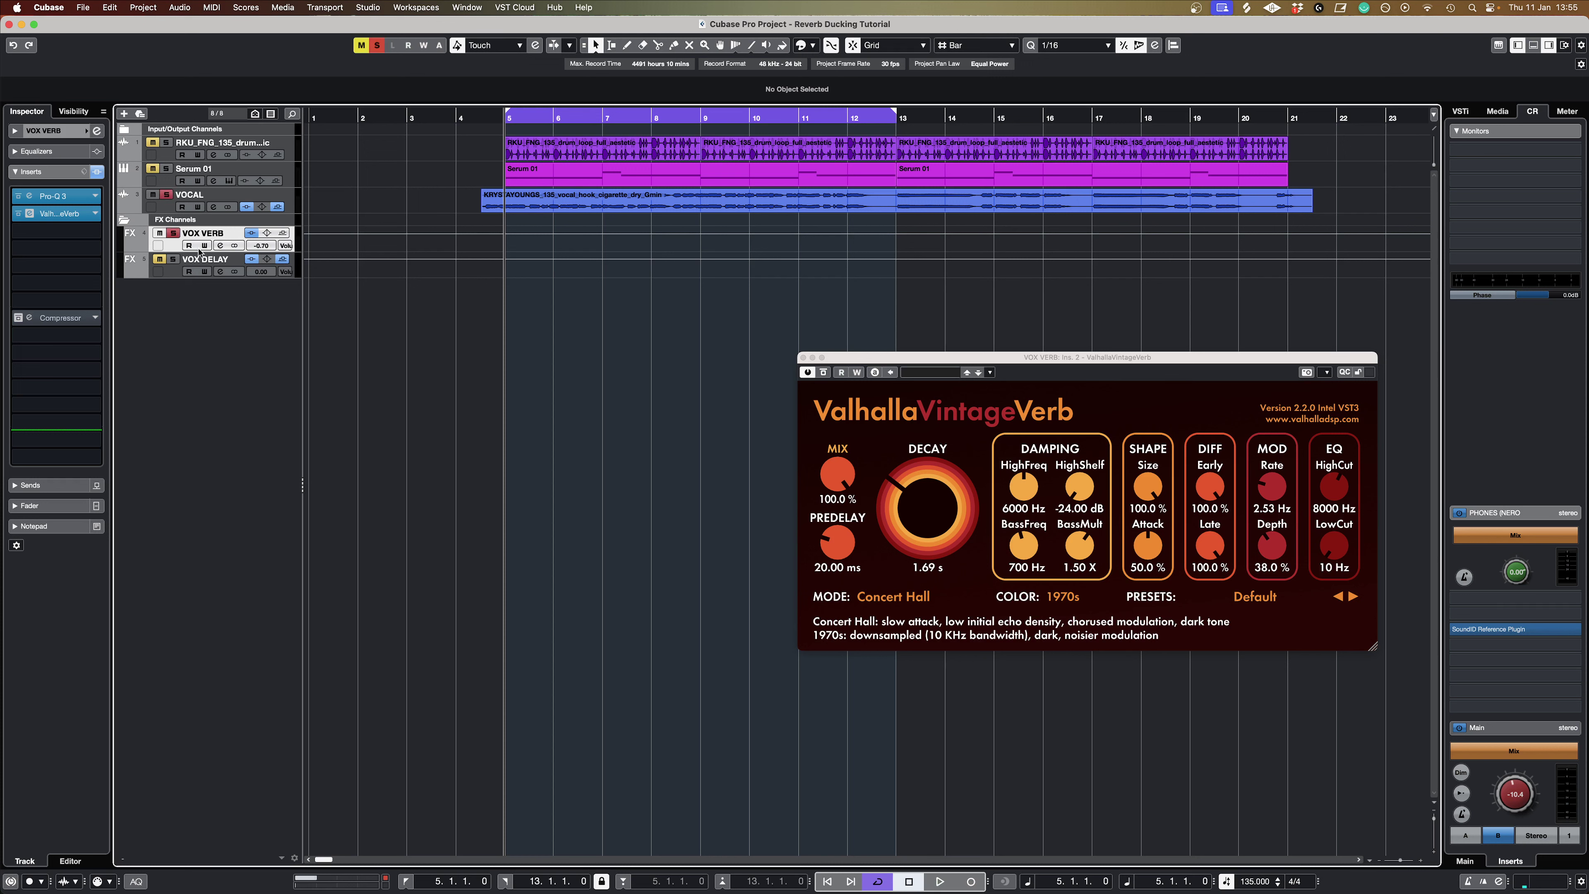
left_click(18, 318, "alt")
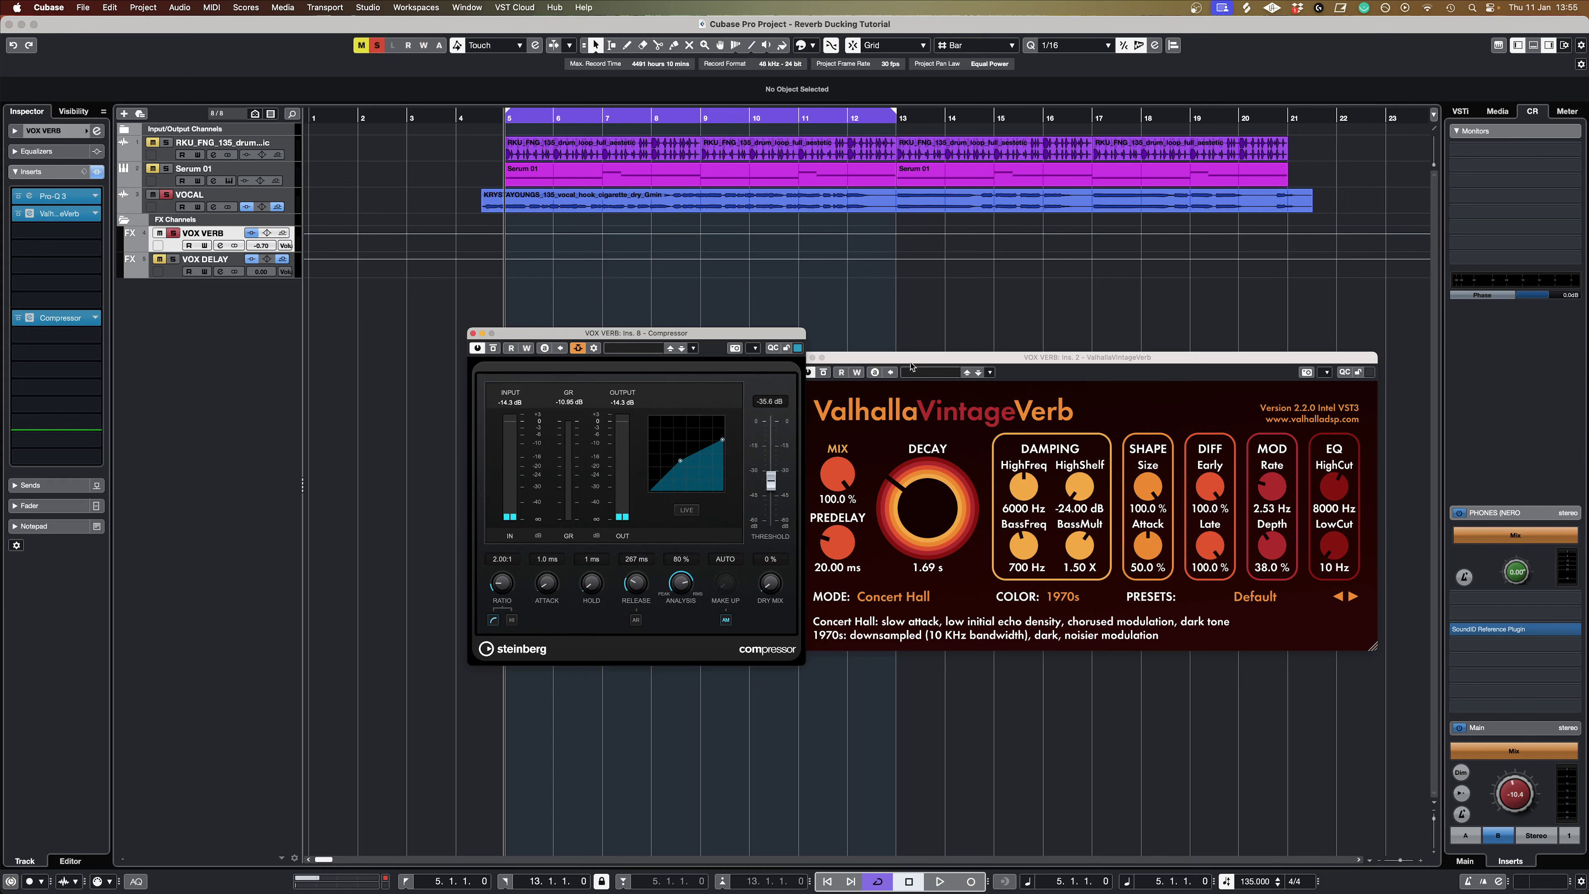
left_click_drag(731, 336, 773, 363)
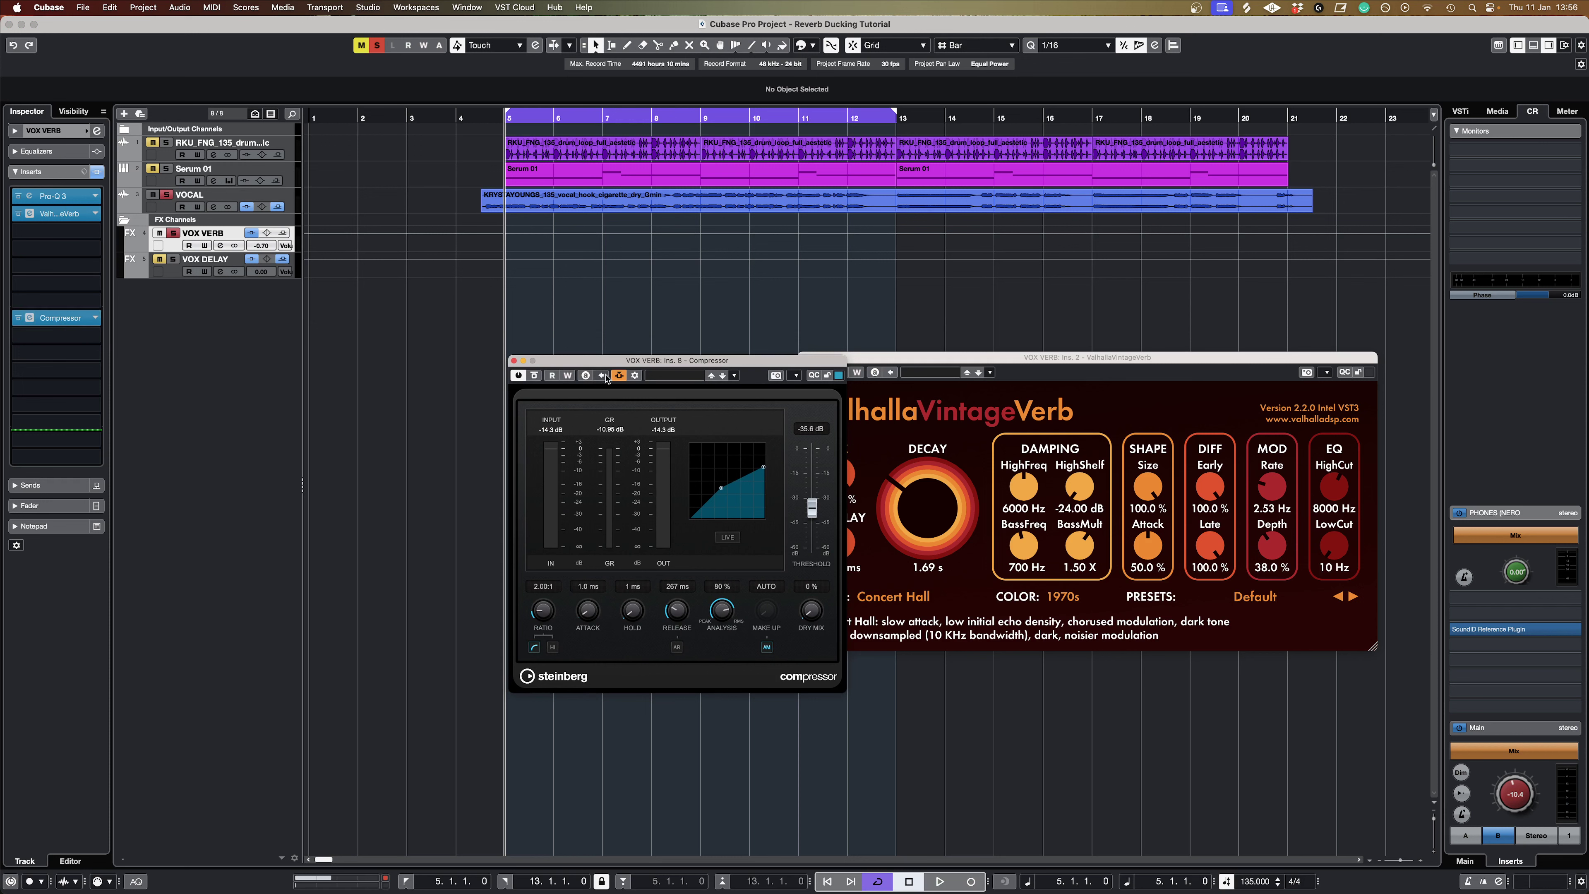
Step: Show the VOCAL track's sends and play the soloed loop to examine the reverb compressor's gain reduction
left_click(219, 199)
left_click(31, 442)
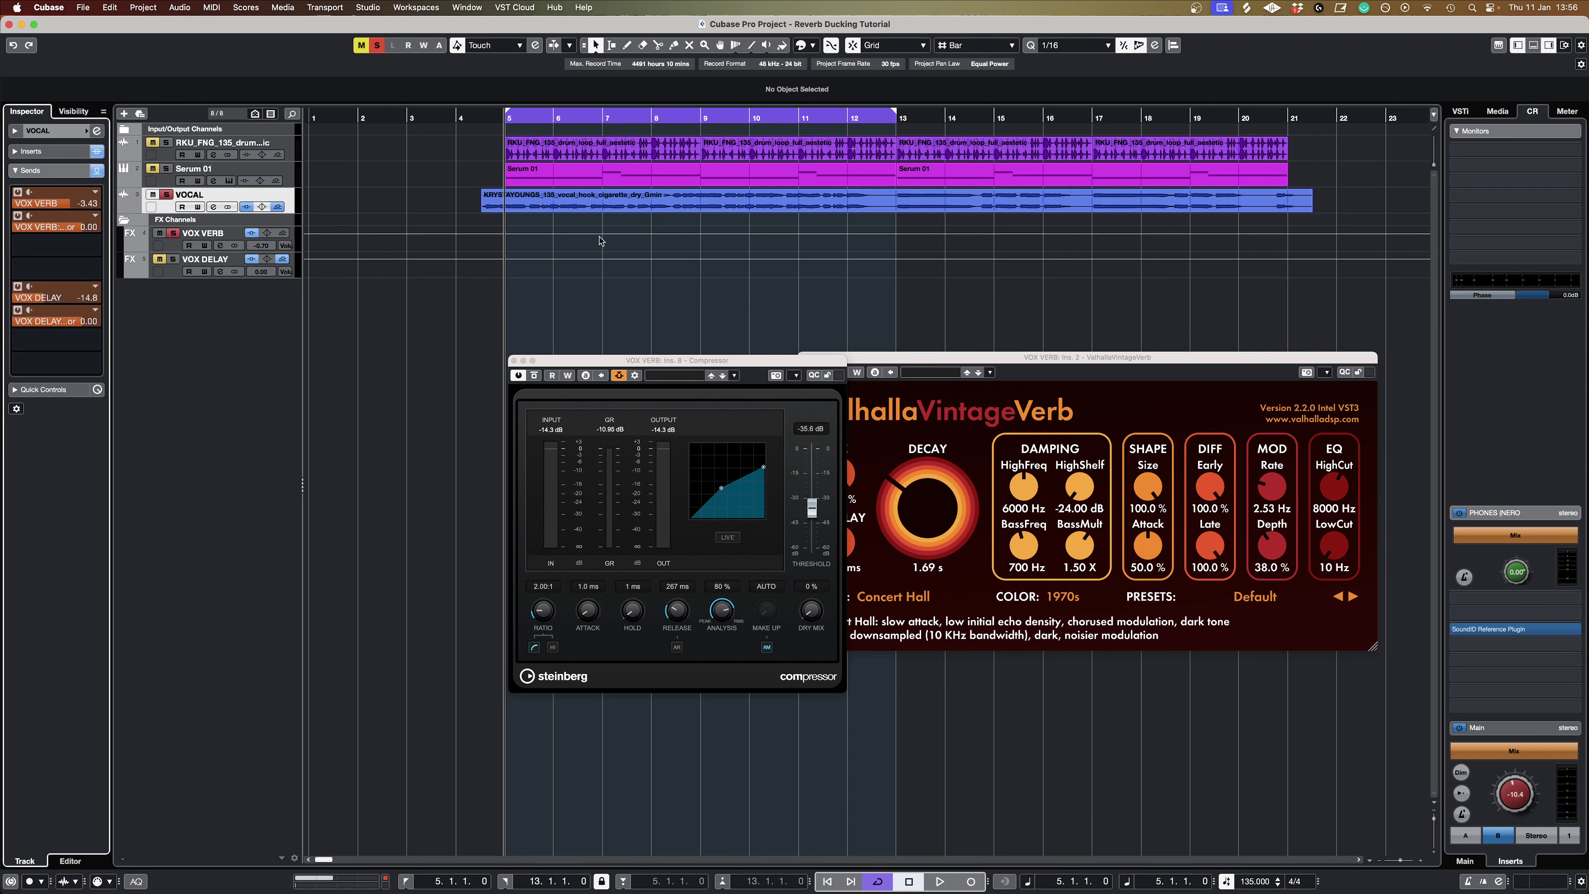
key("space")
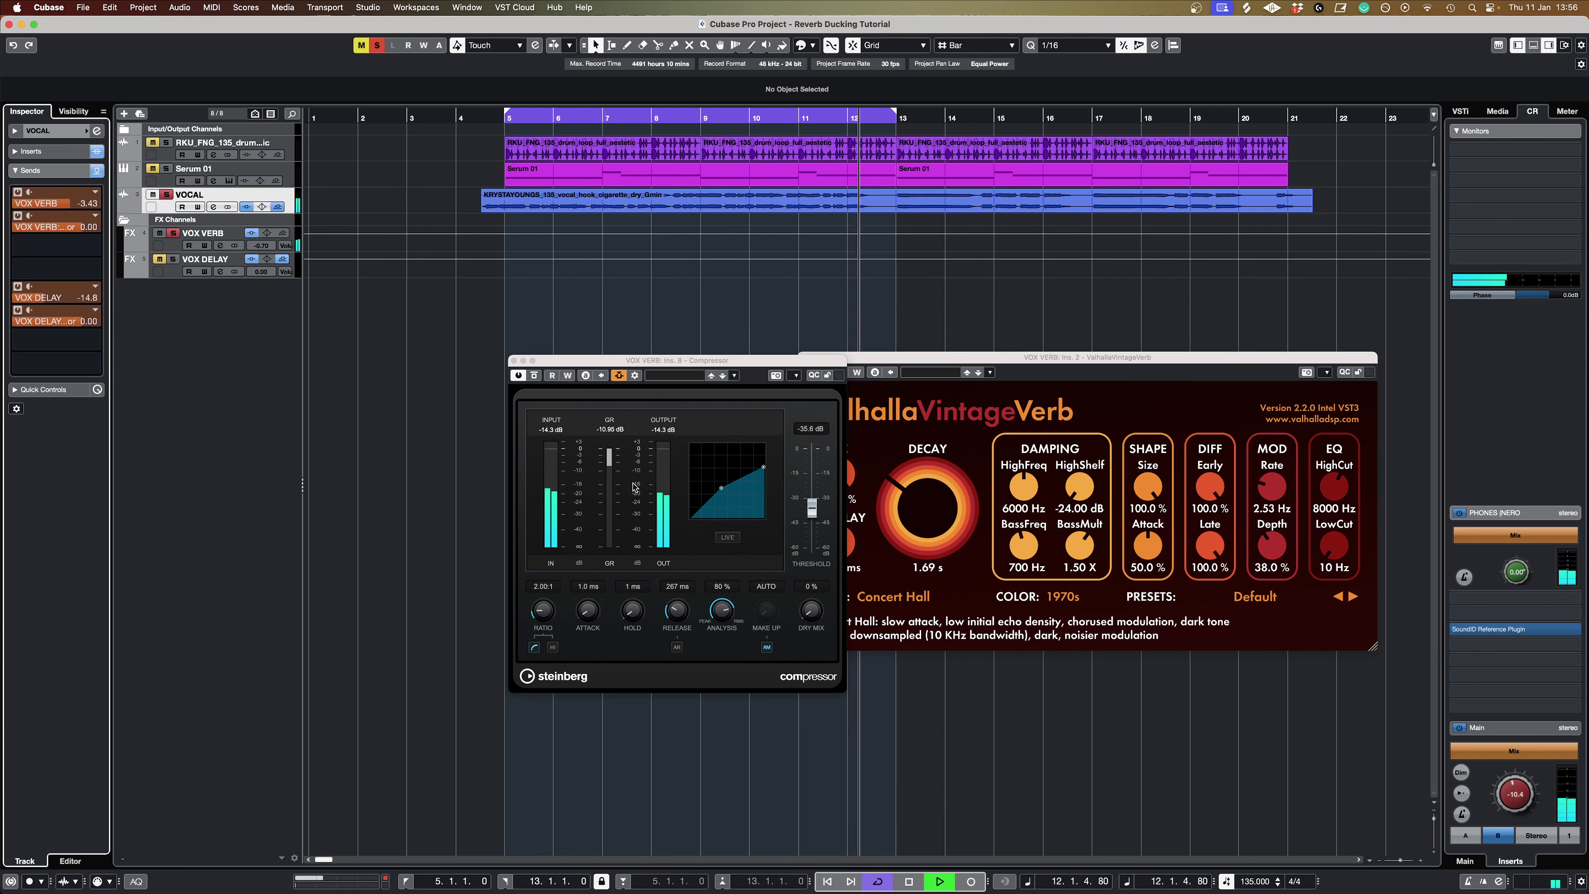
key("space")
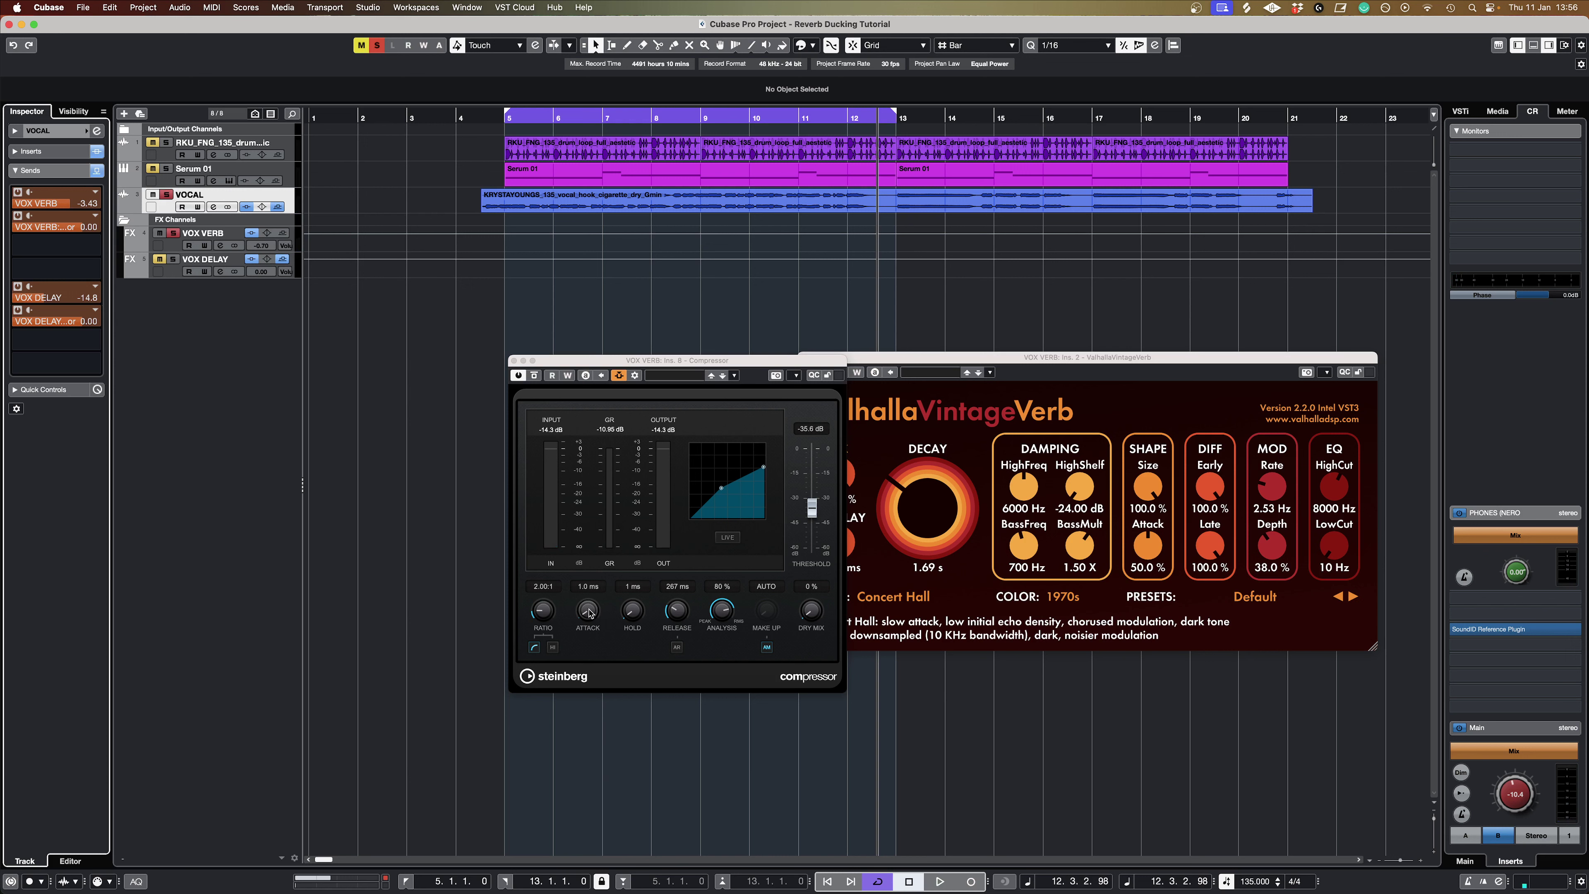
Step: Set the VOX VERB compressor's release to 243 ms and turn off solo to play the full mix
left_click(678, 615)
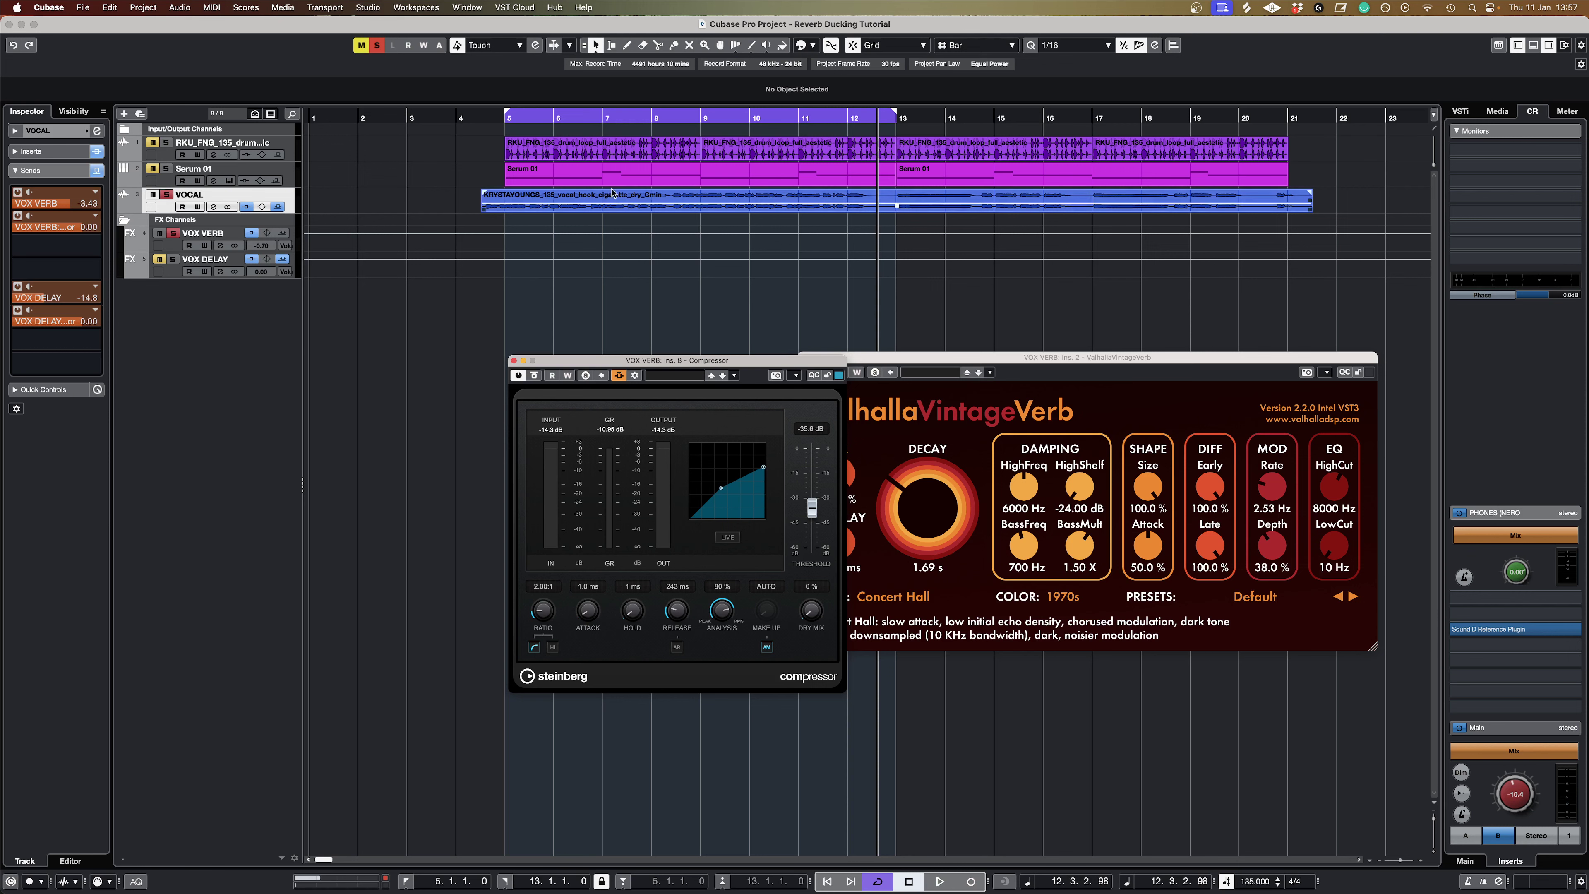
left_click(168, 196)
key("space")
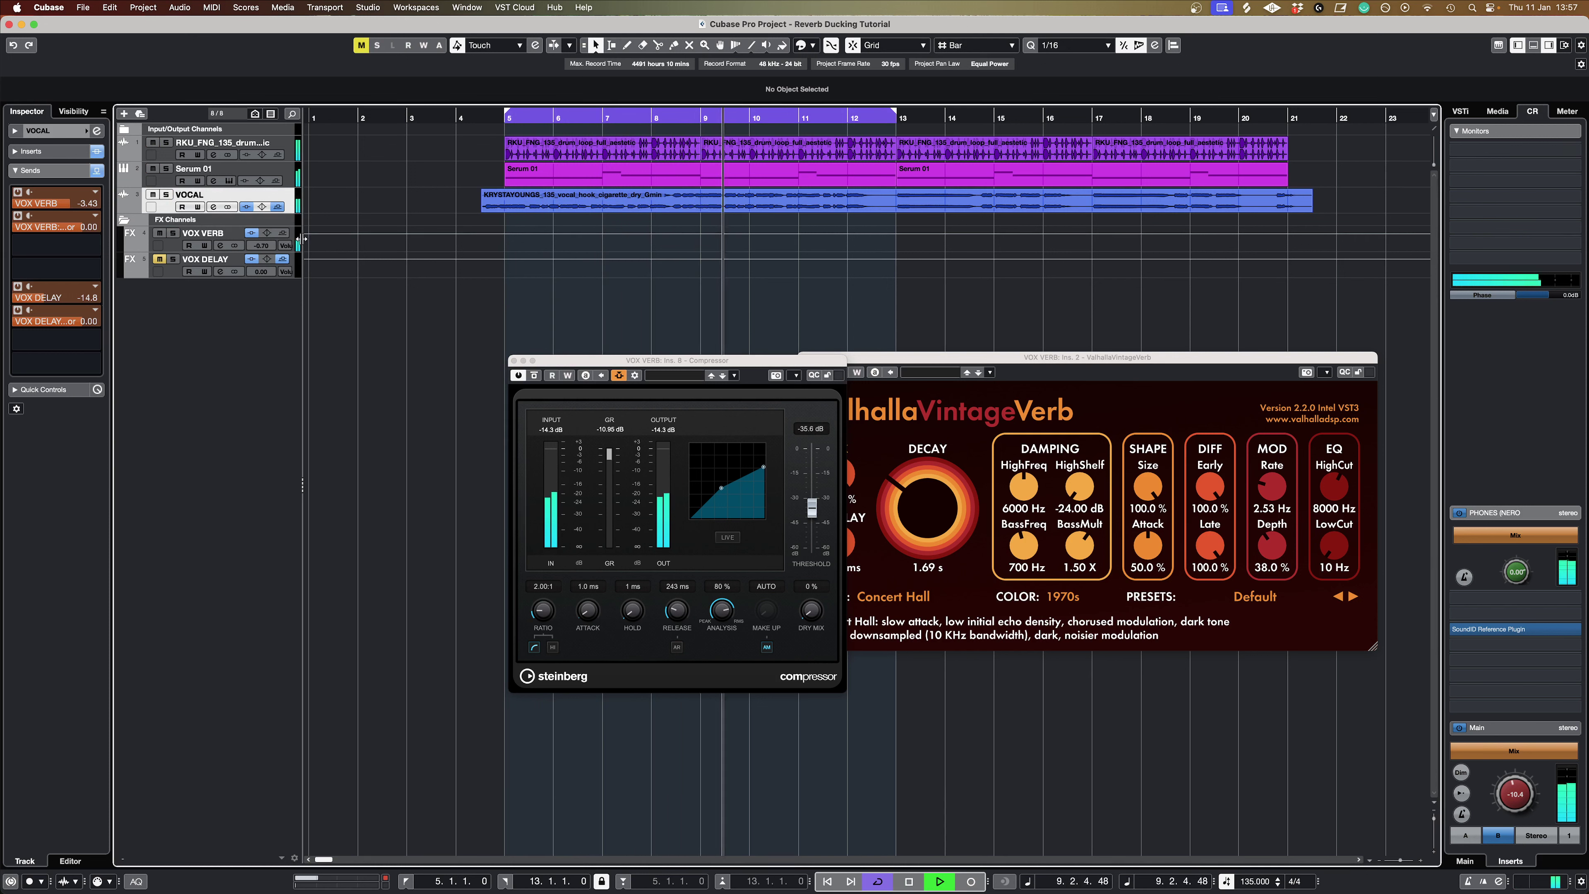
Step: Bypass and re-enable the VOX VERB compressor during playback to compare the reverb in the full mix
left_click(169, 246)
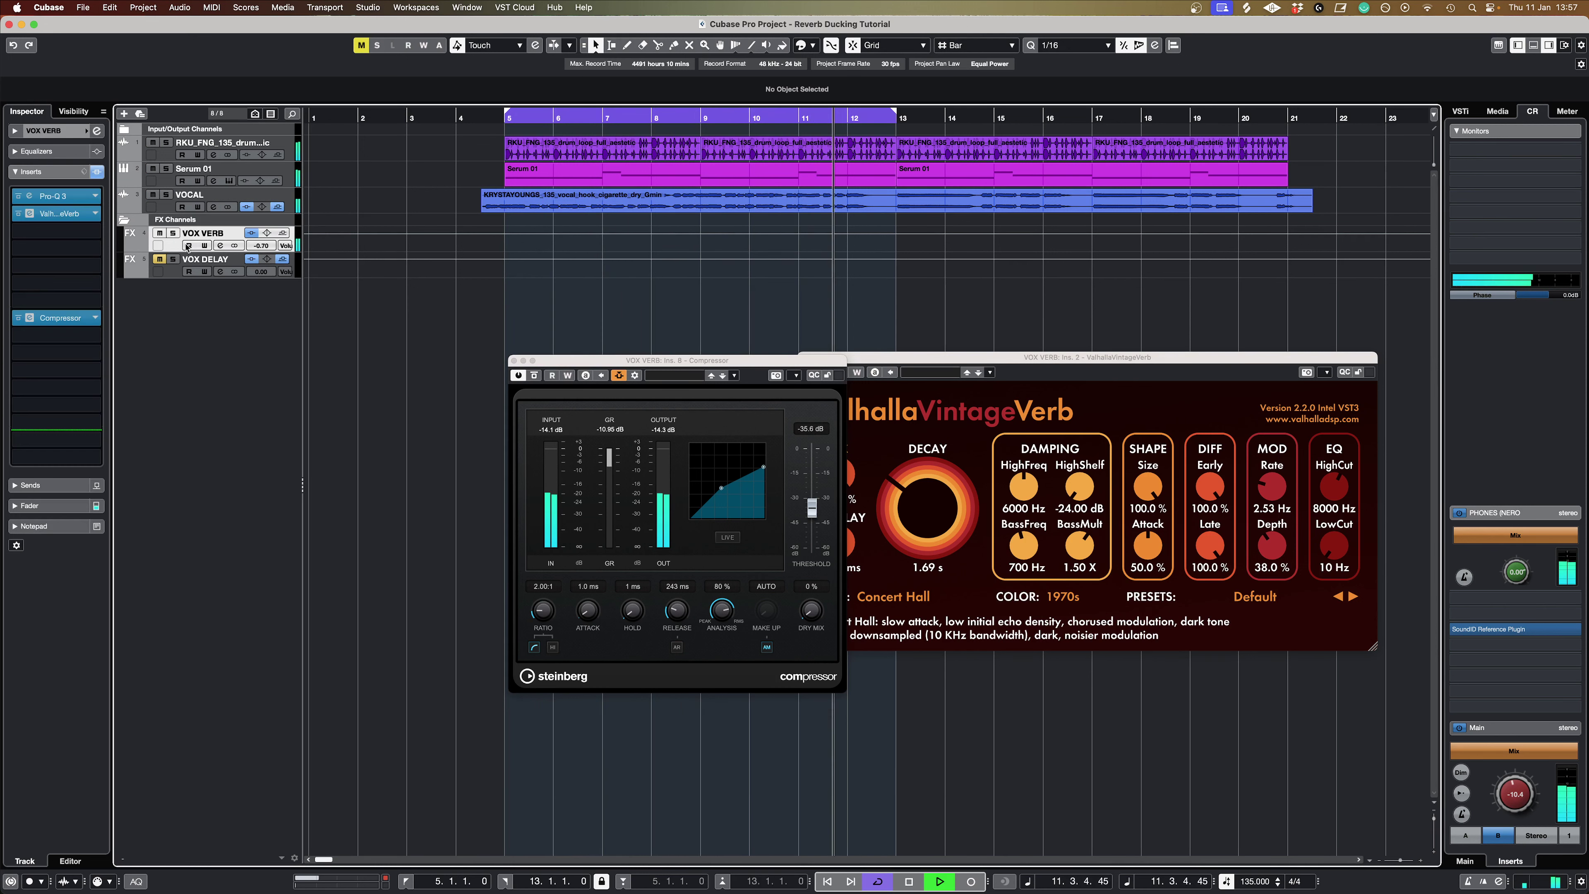
left_click(17, 319)
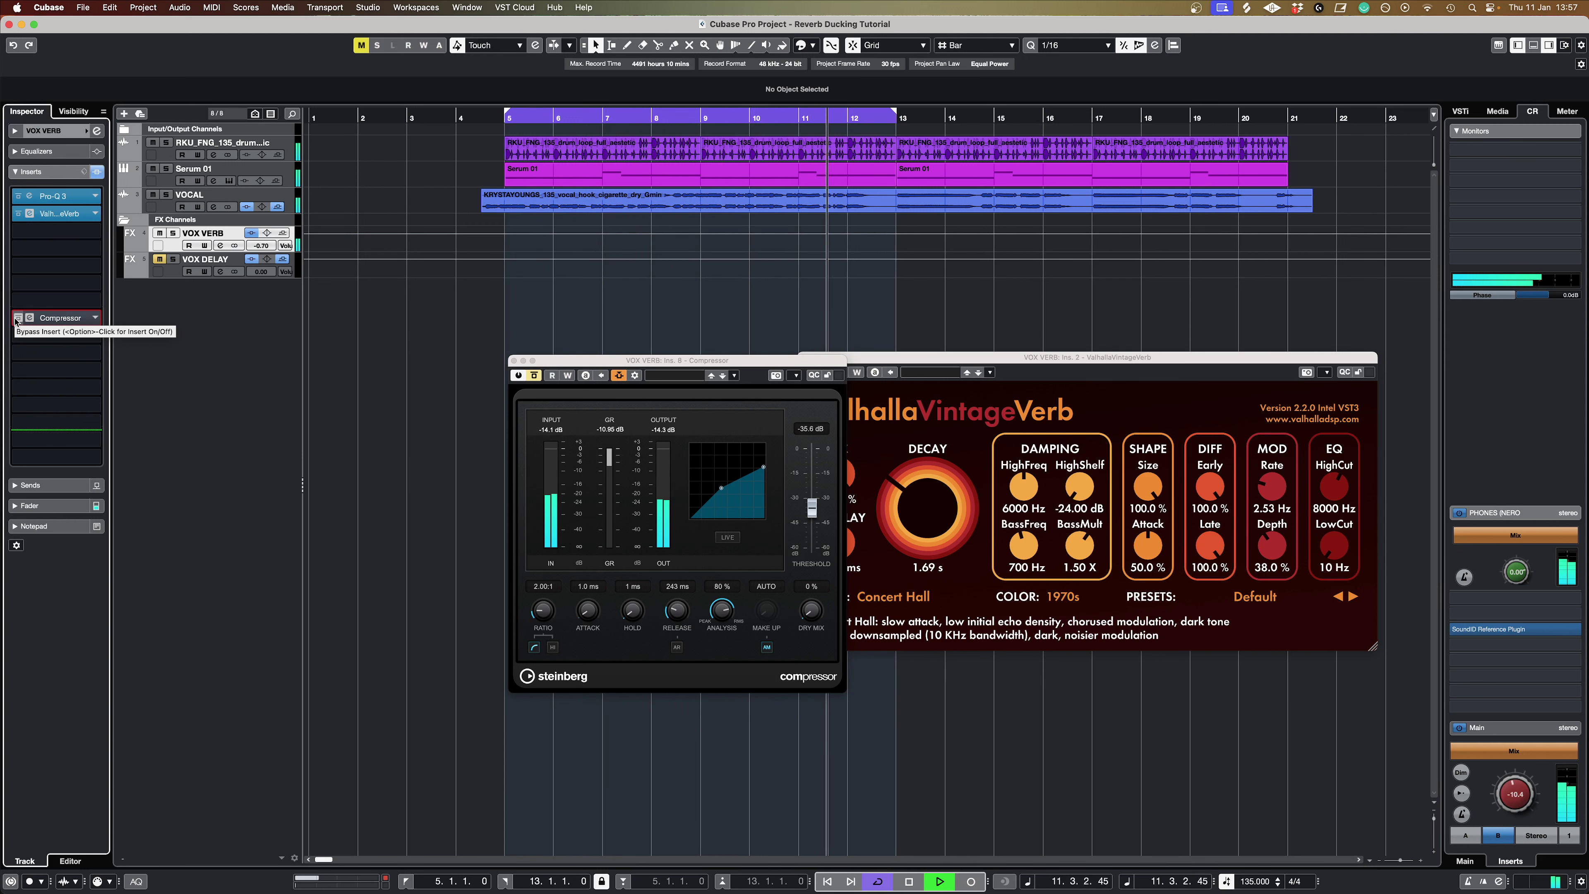
left_click(18, 318)
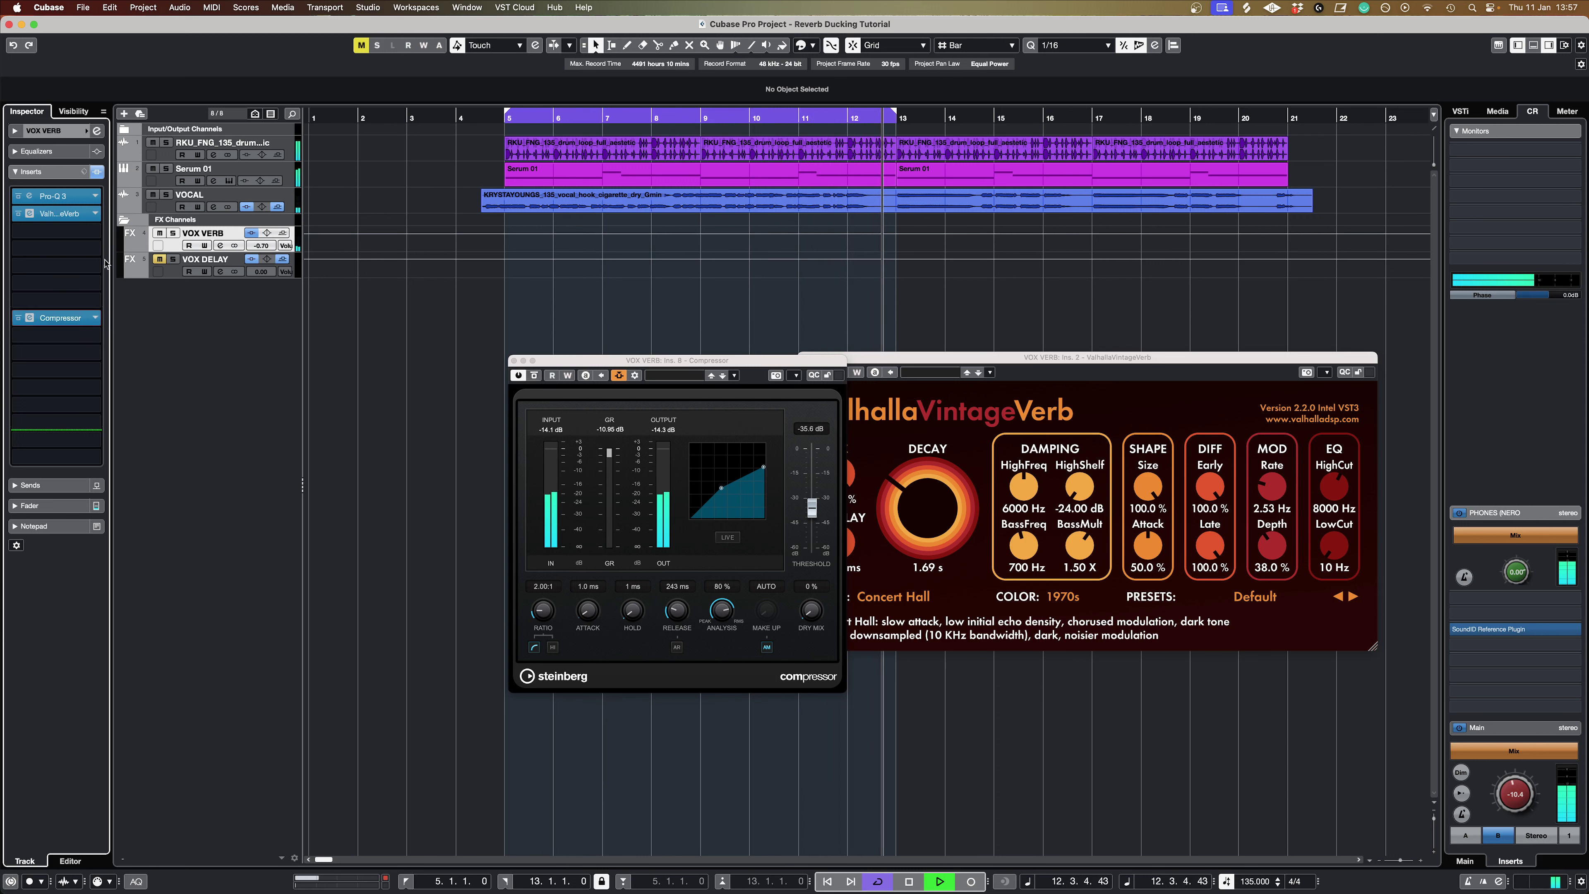
Step: Solo VOX VERB and compare its reverb with the compressor bypassed and enabled before stopping playback
left_click(173, 234)
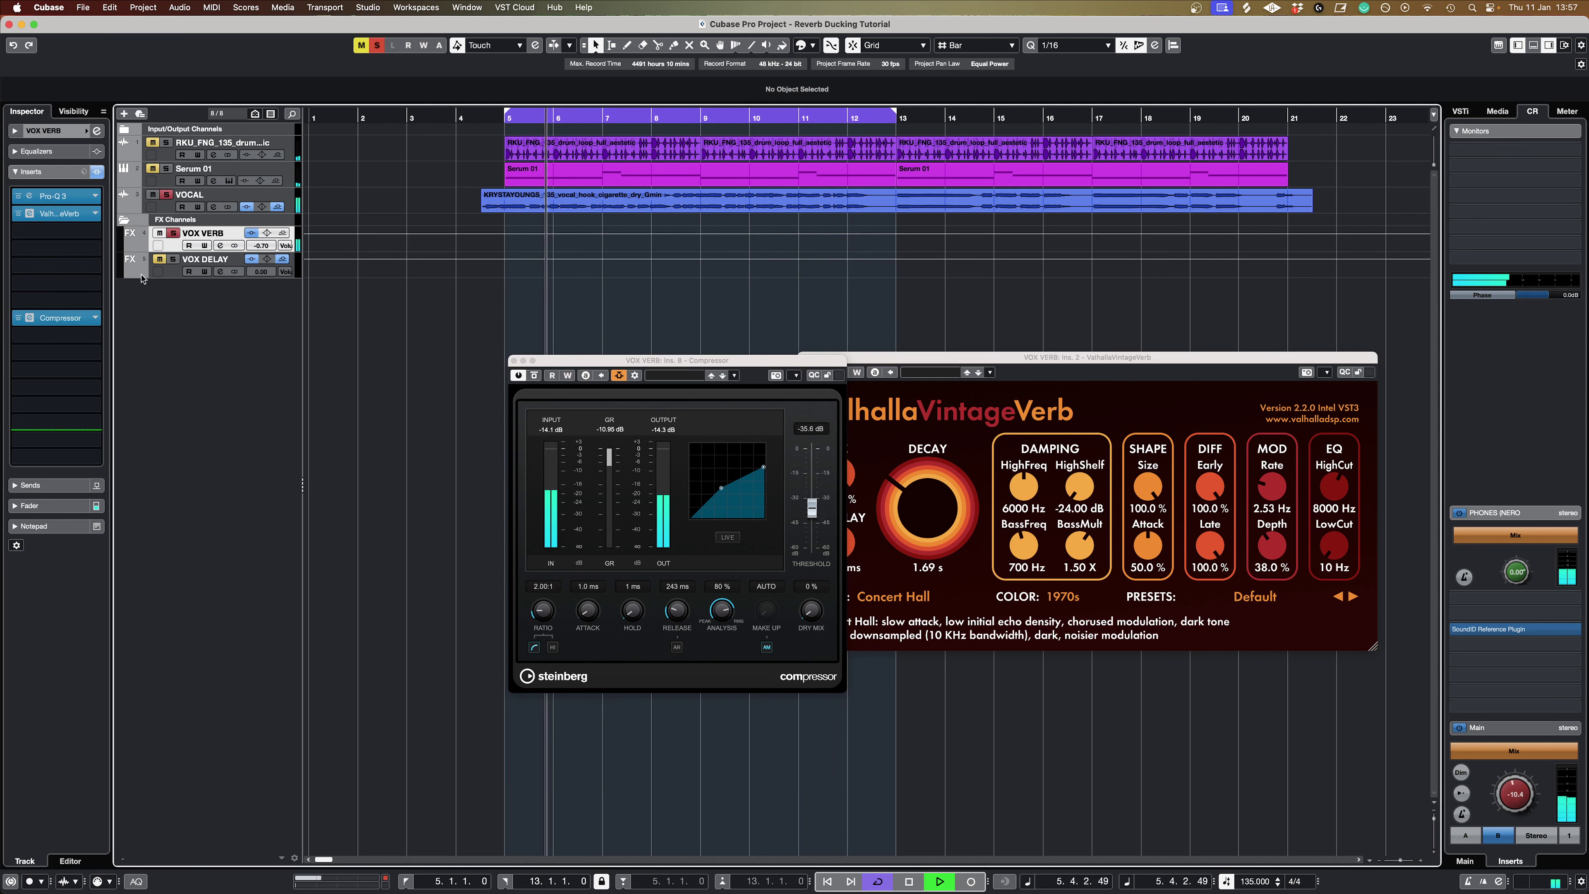
left_click(19, 319)
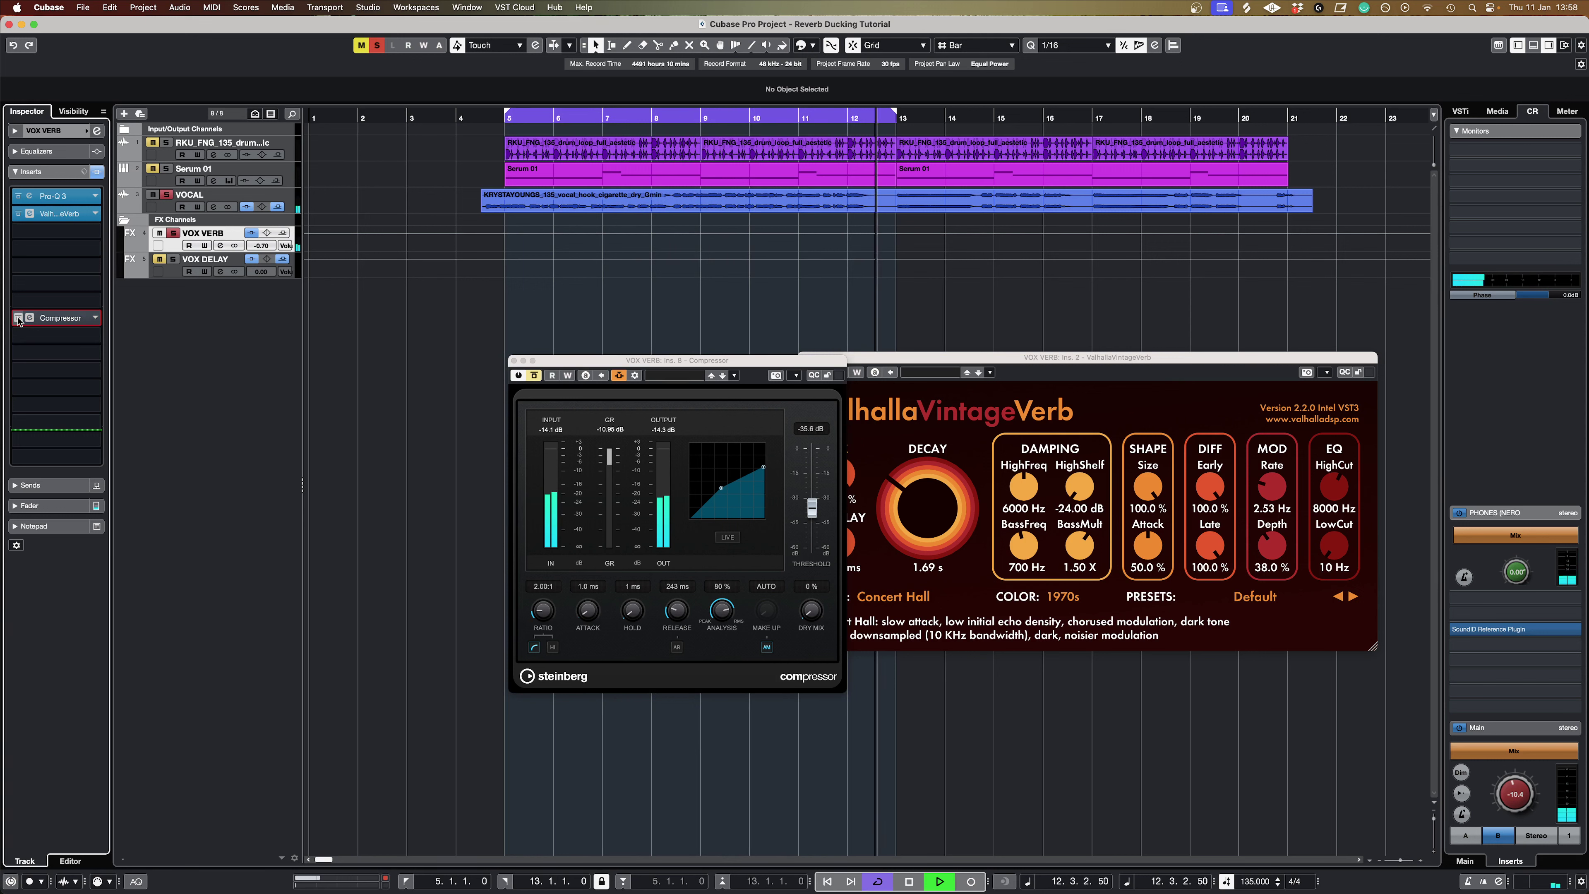
left_click(19, 320)
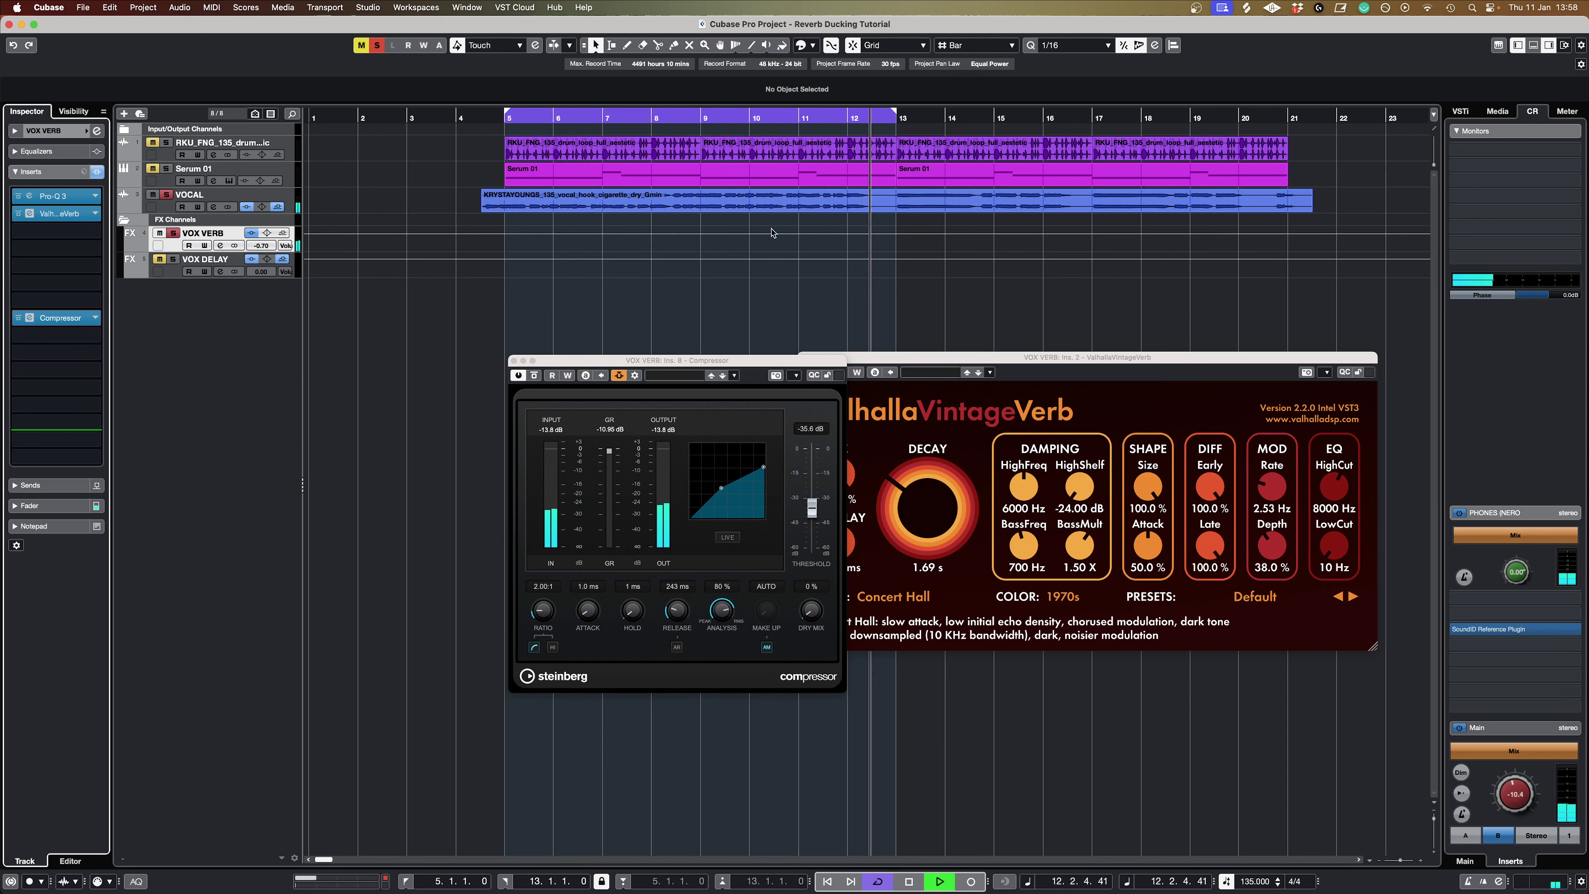
key("space")
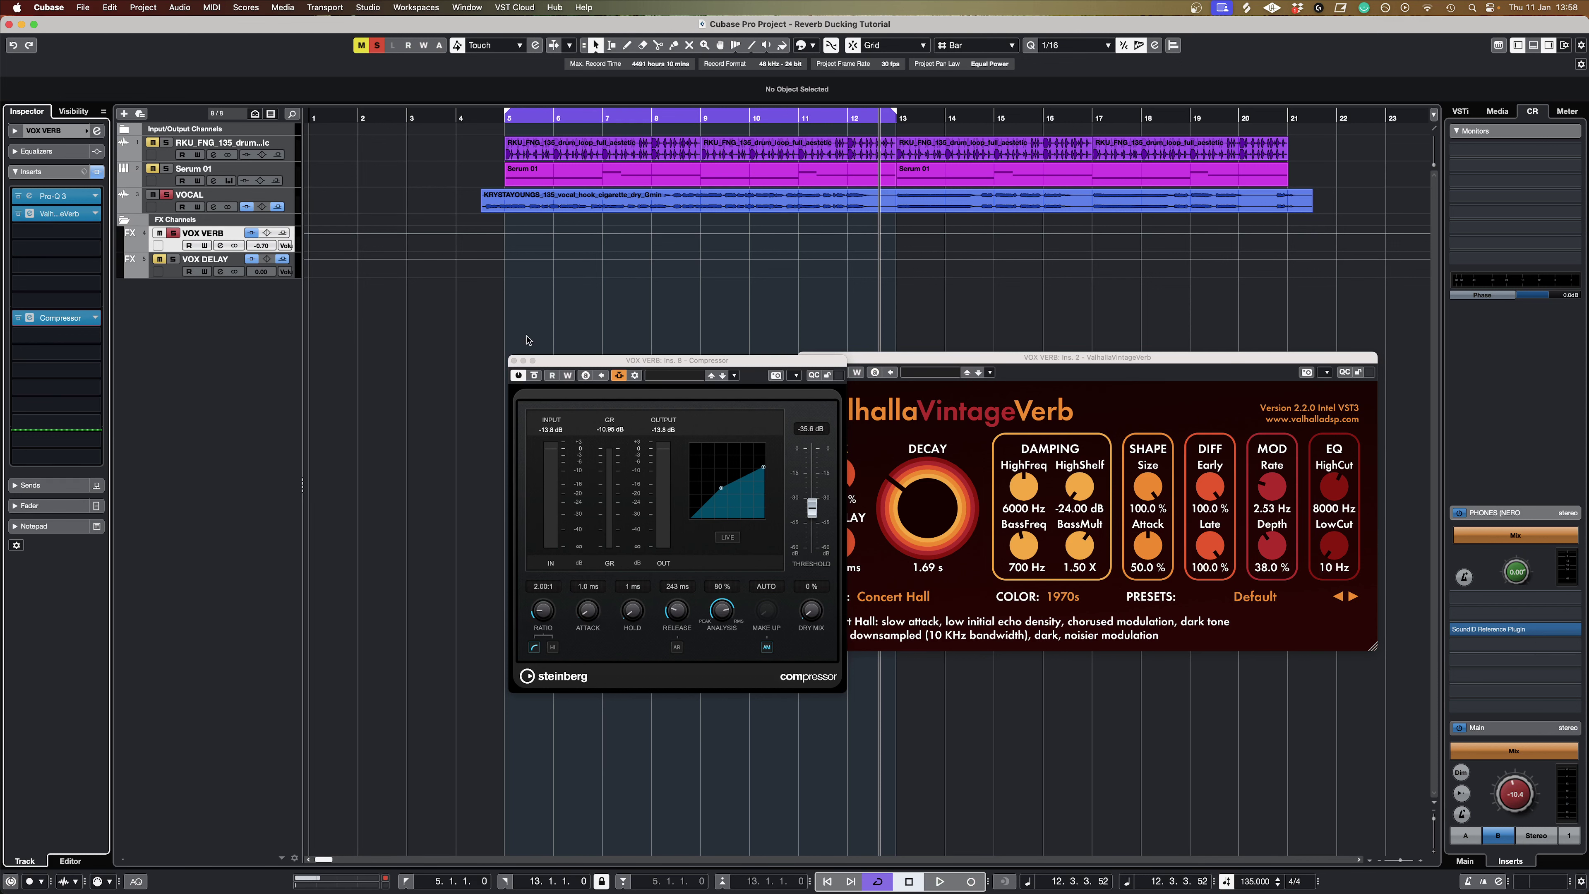
Step: Close both VOX VERB plug-in windows, solo the VOX DELAY channel and open its EchoBoy Jr. insert
left_click(514, 360)
left_click(803, 357)
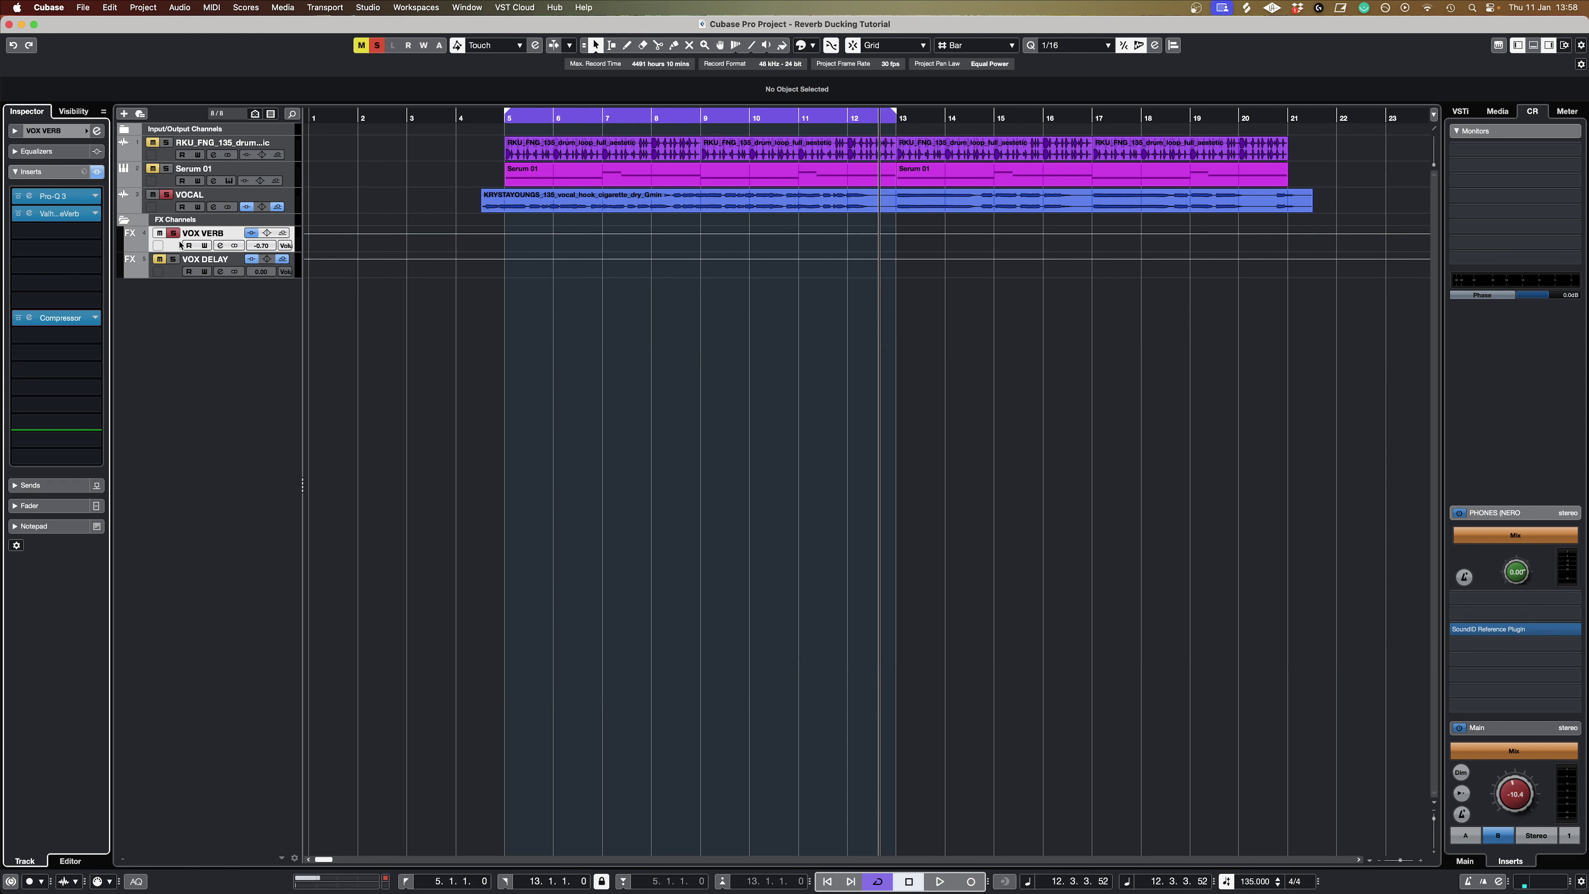
left_click(188, 265)
left_click(29, 214)
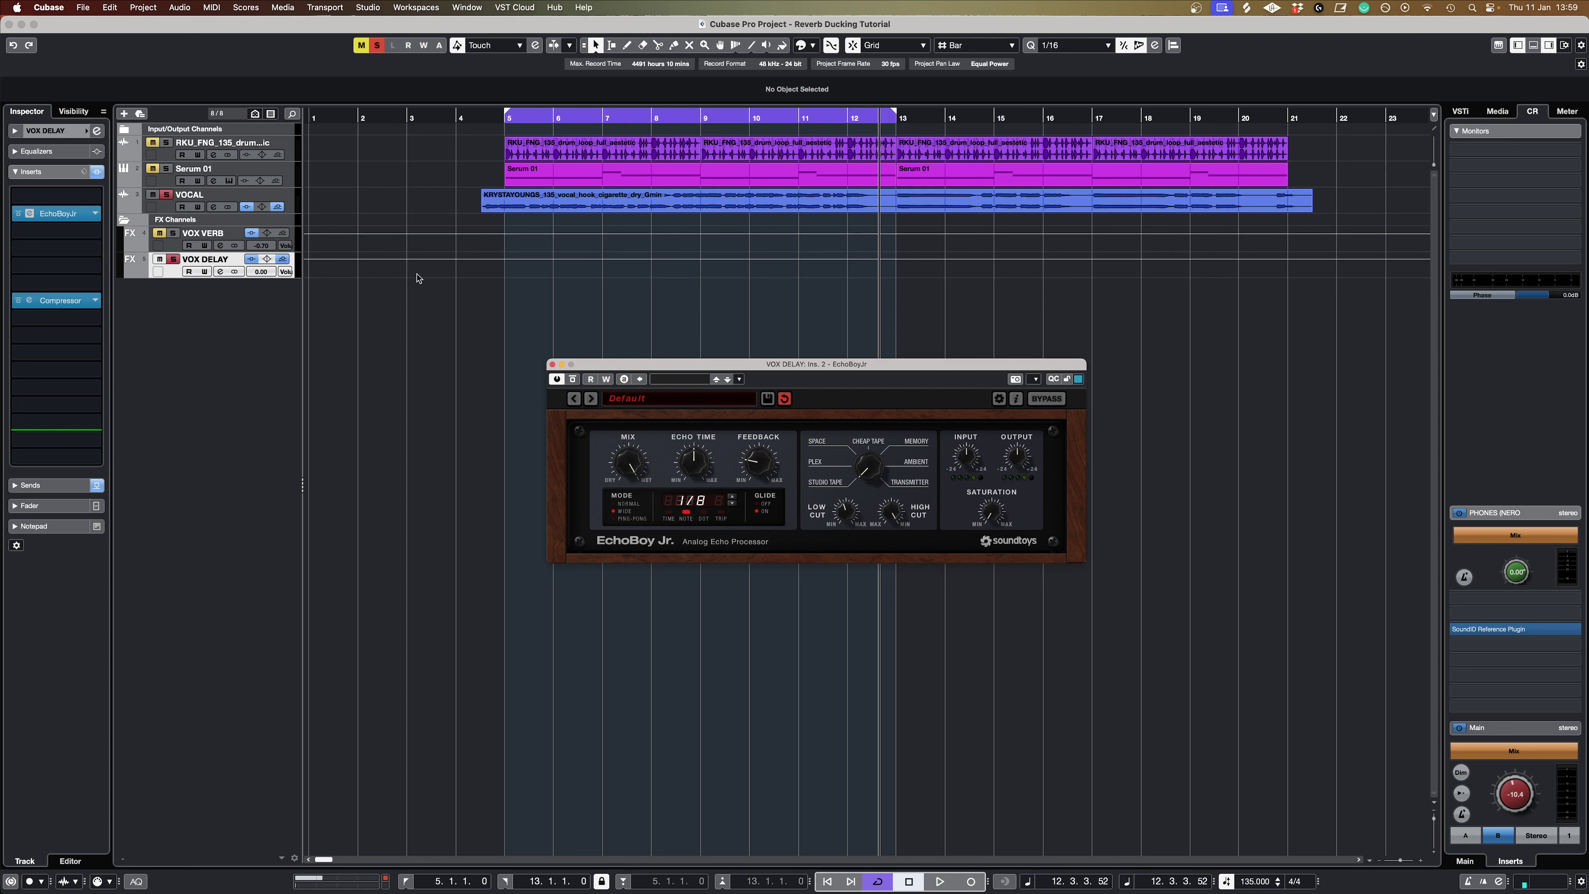
Step: Audition the soloed vocal delay with its Compressor insert switched off, and shift the EchoBoy Jr. window aside
left_click(458, 217)
key("space")
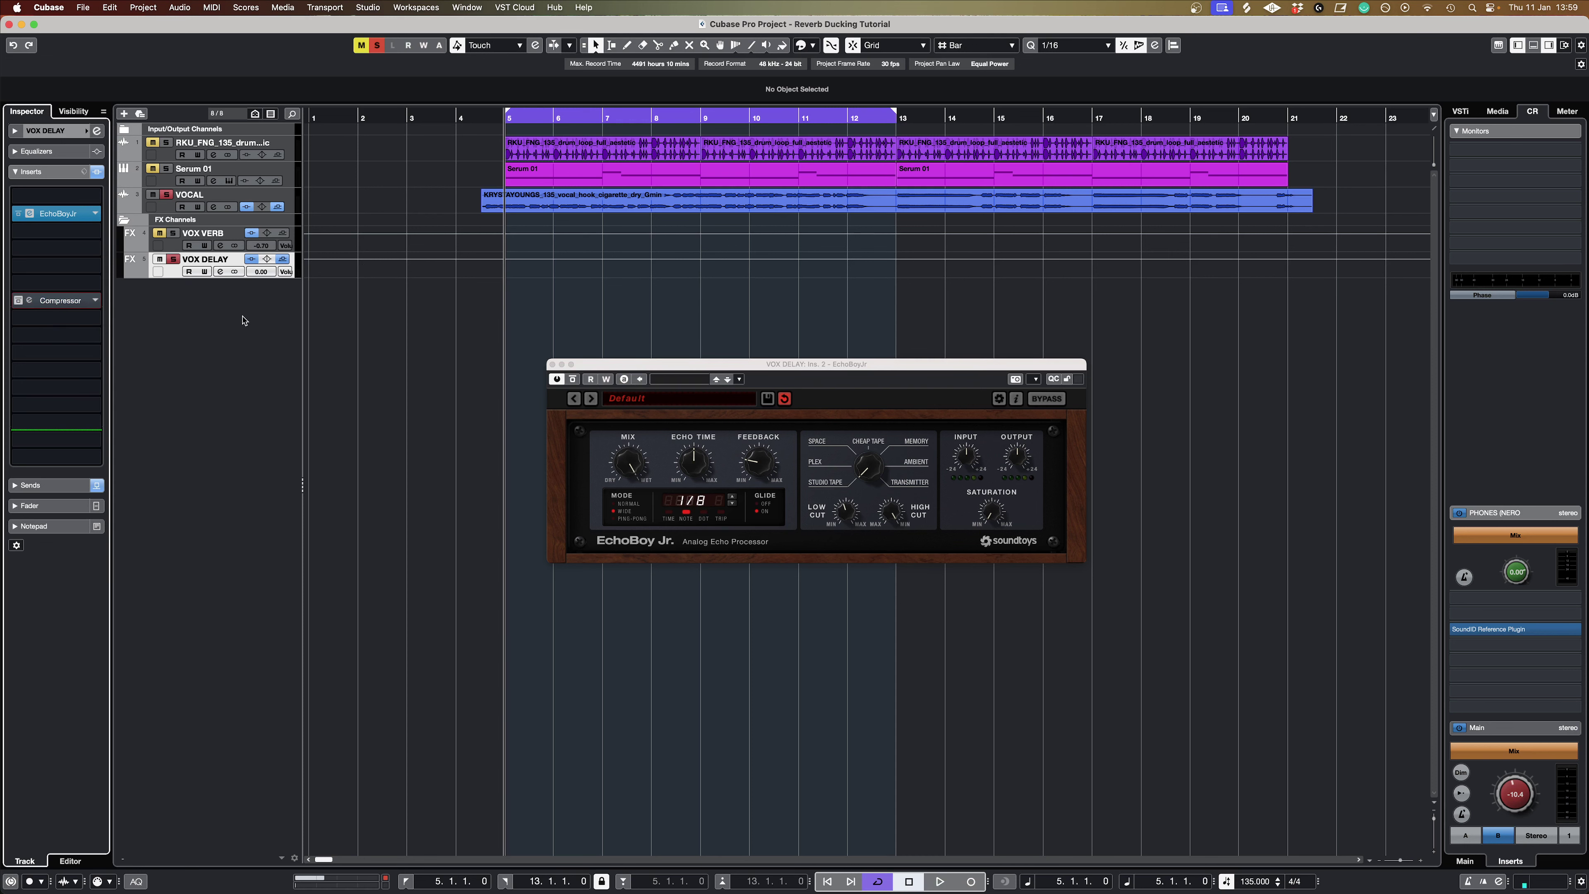
key("space")
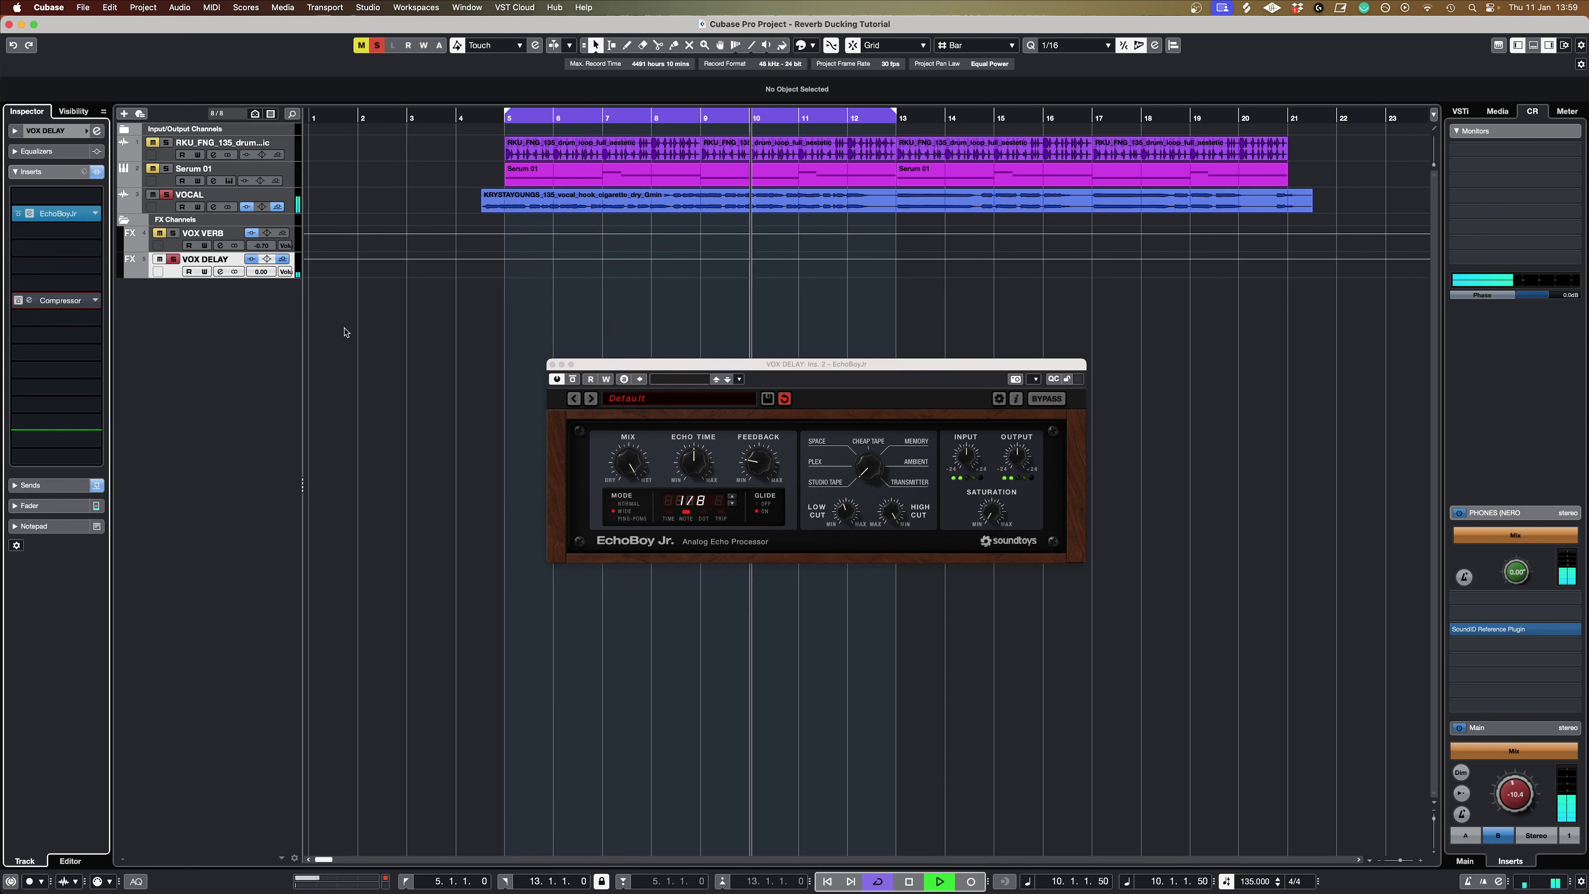
key("space")
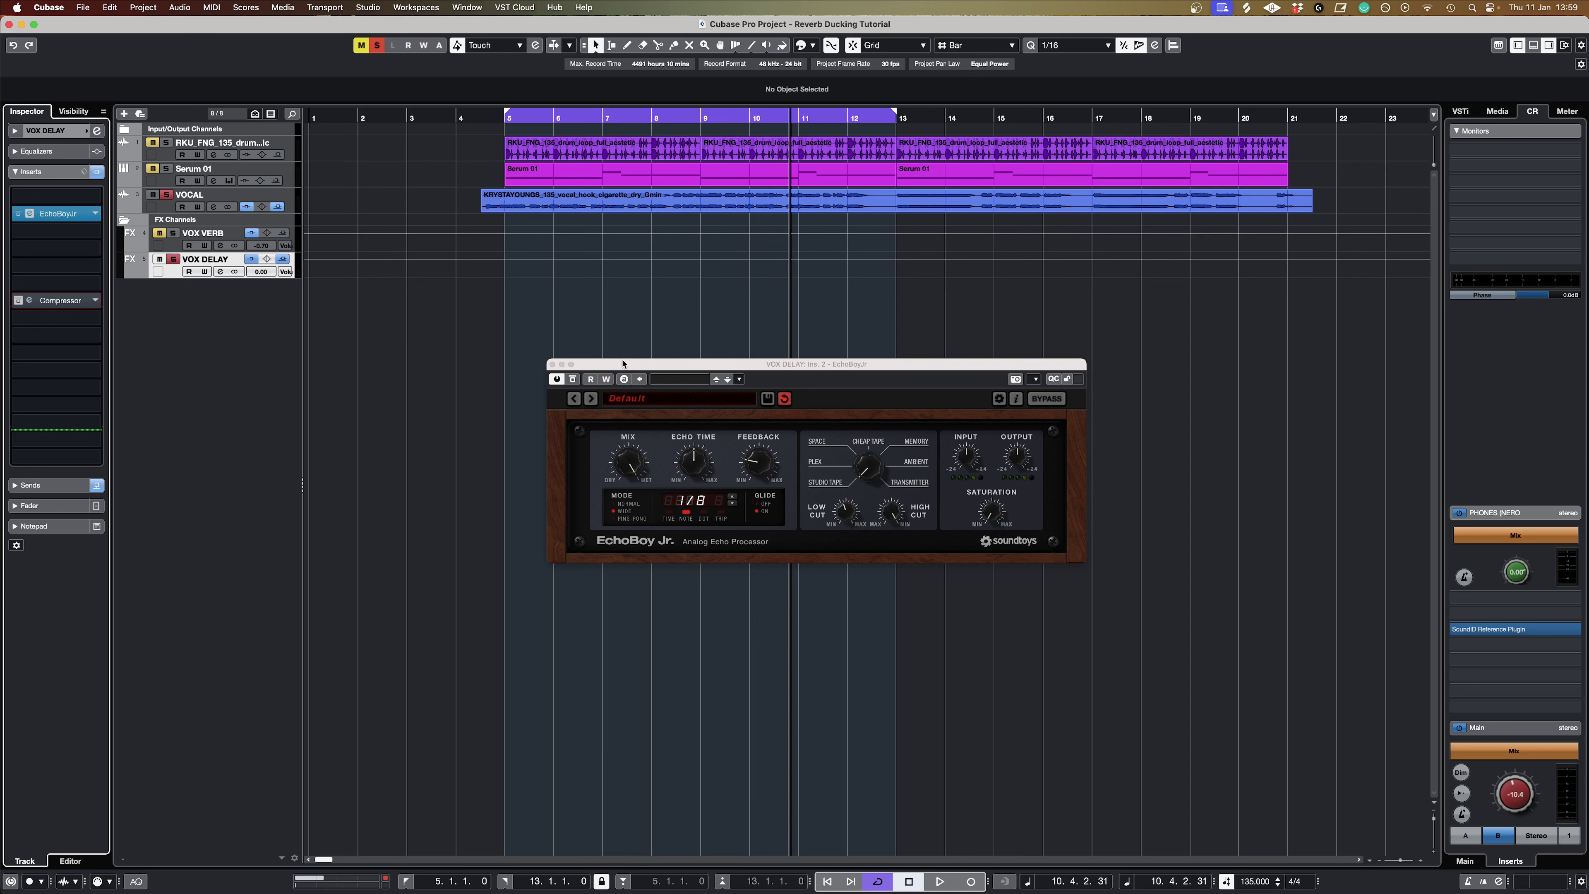
left_click_drag(624, 367, 595, 368)
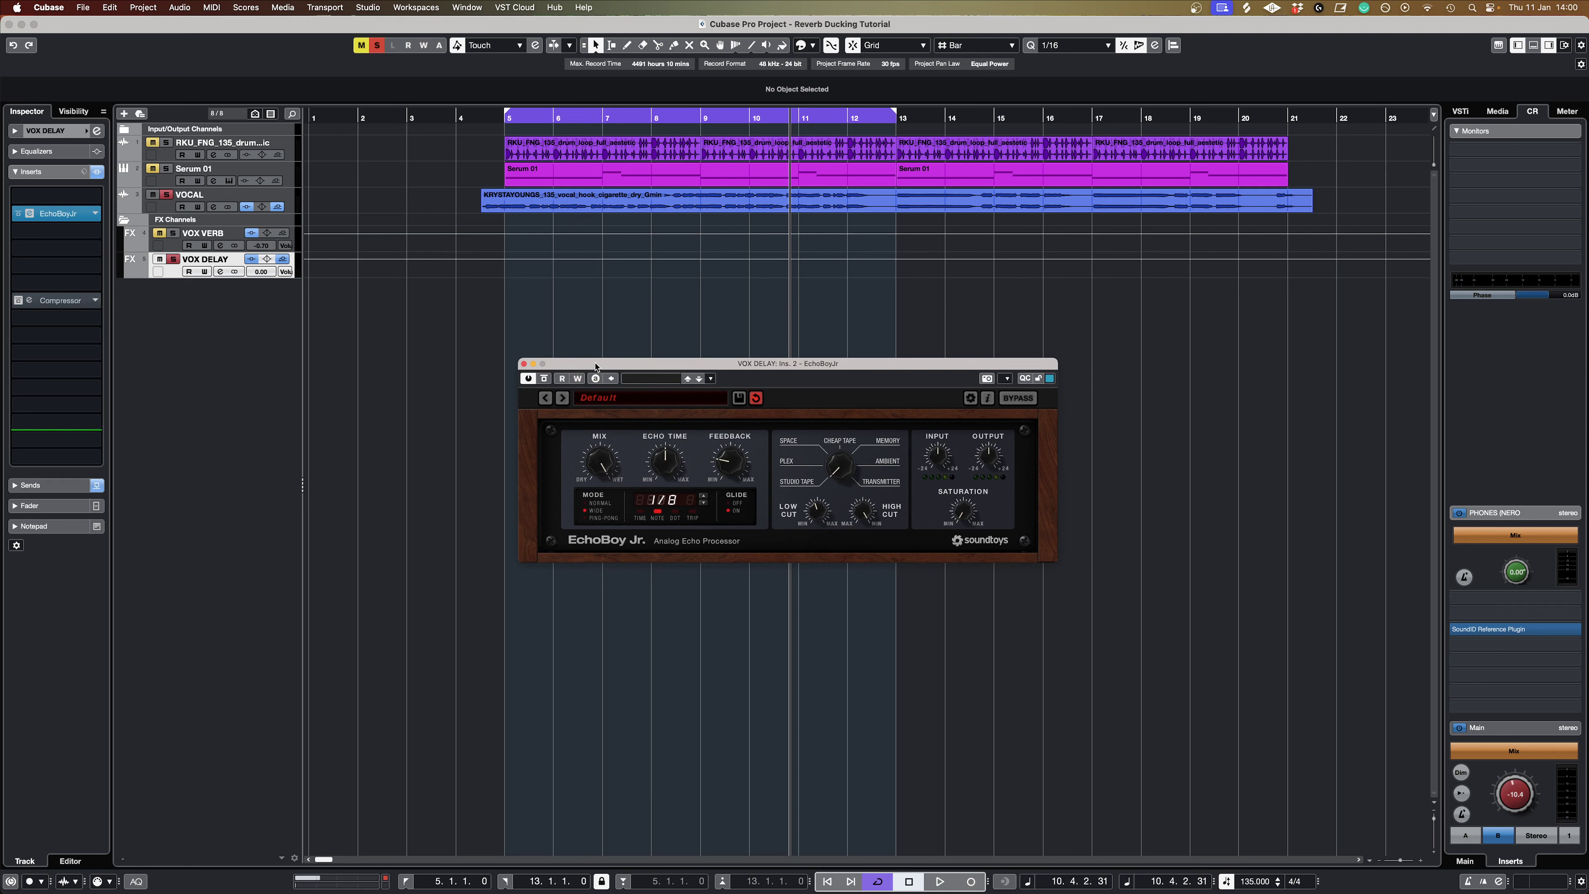
left_click_drag(596, 367, 557, 367)
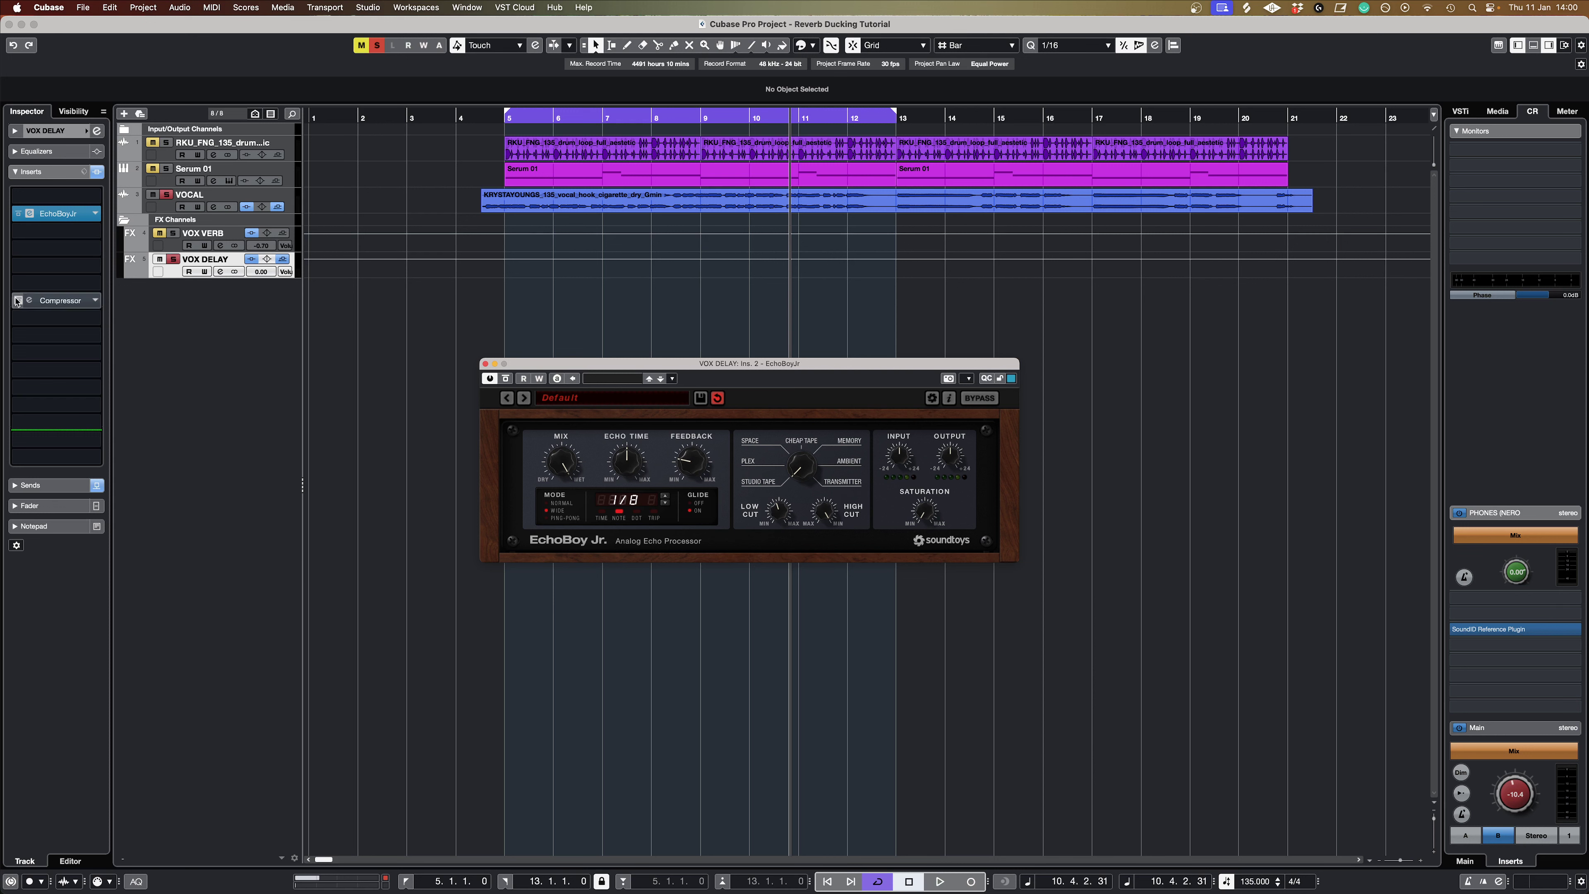
Step: Activate the Compressor insert on VOX DELAY, check the VOCAL track's sends and open the delay's compressor window
left_click(65, 302)
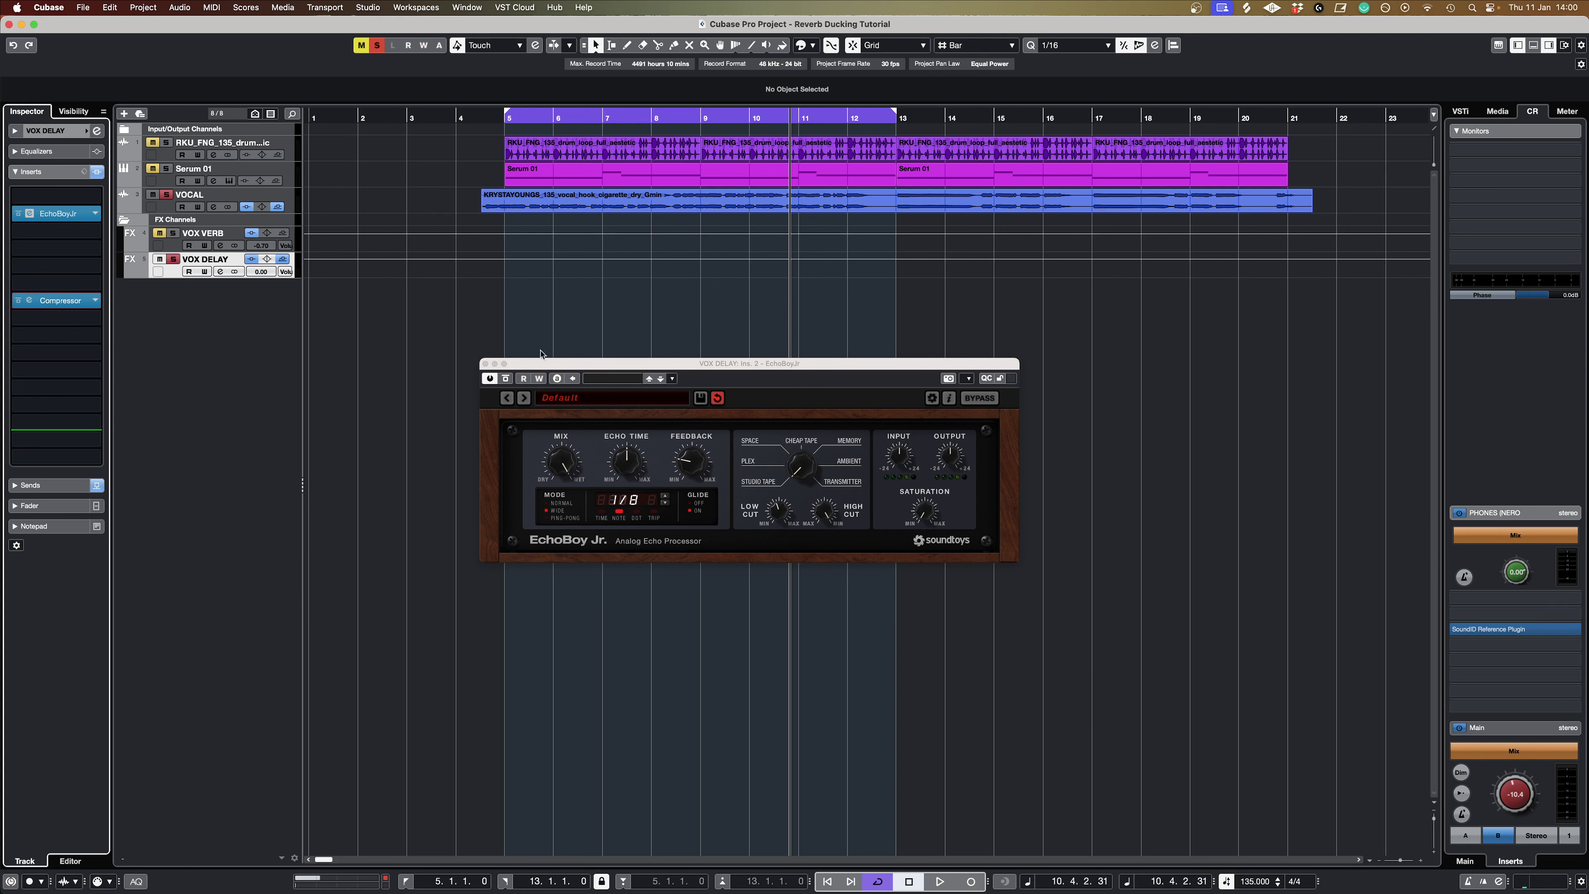
left_click(175, 211)
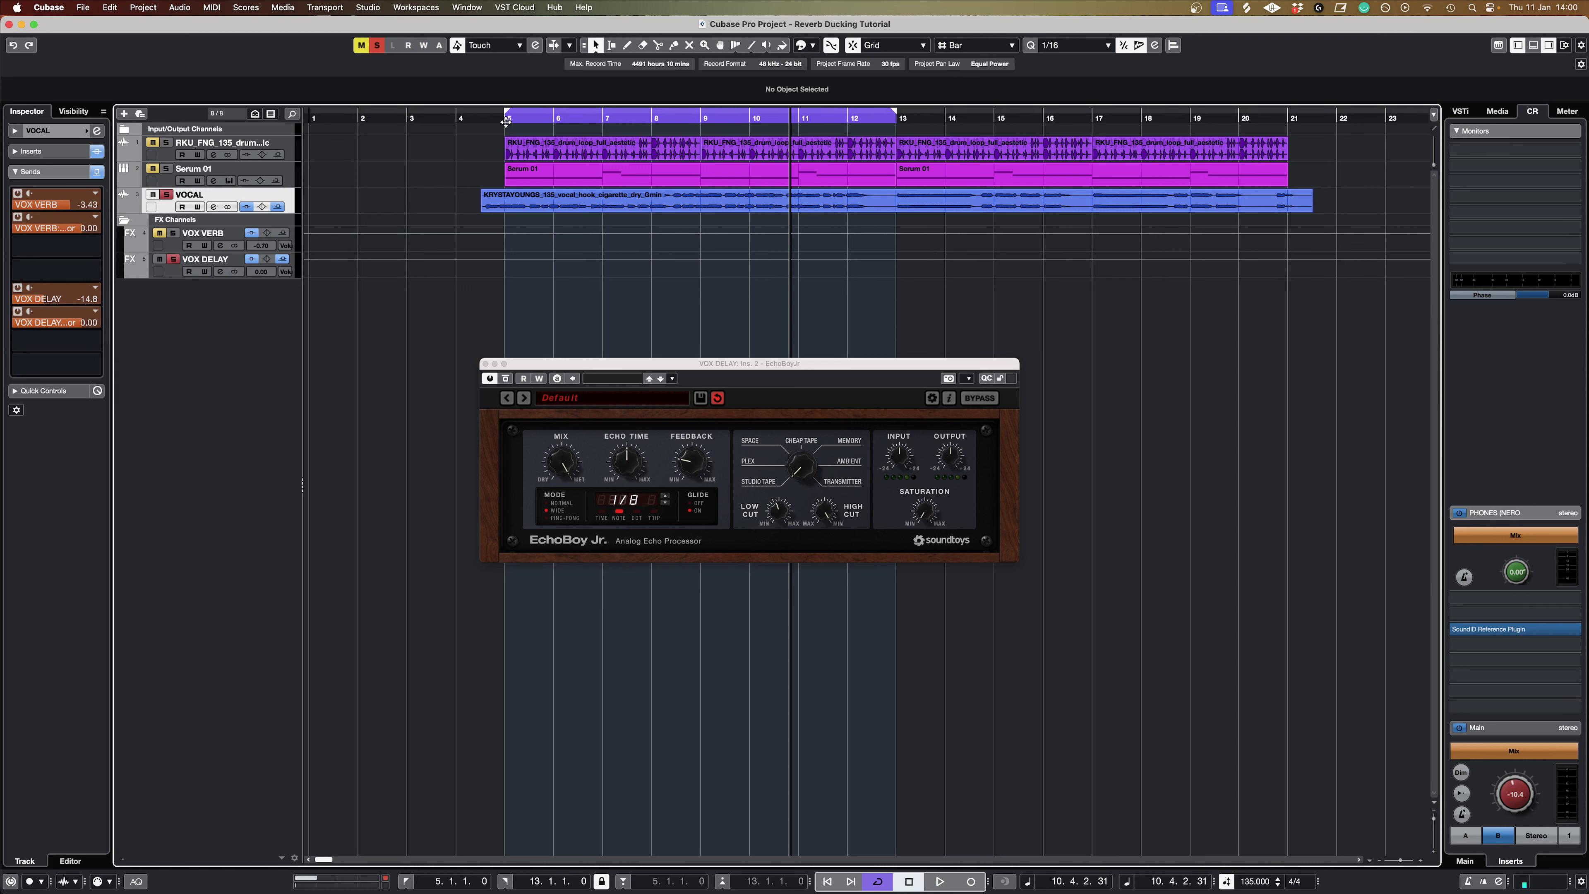
key("space")
left_click(82, 323)
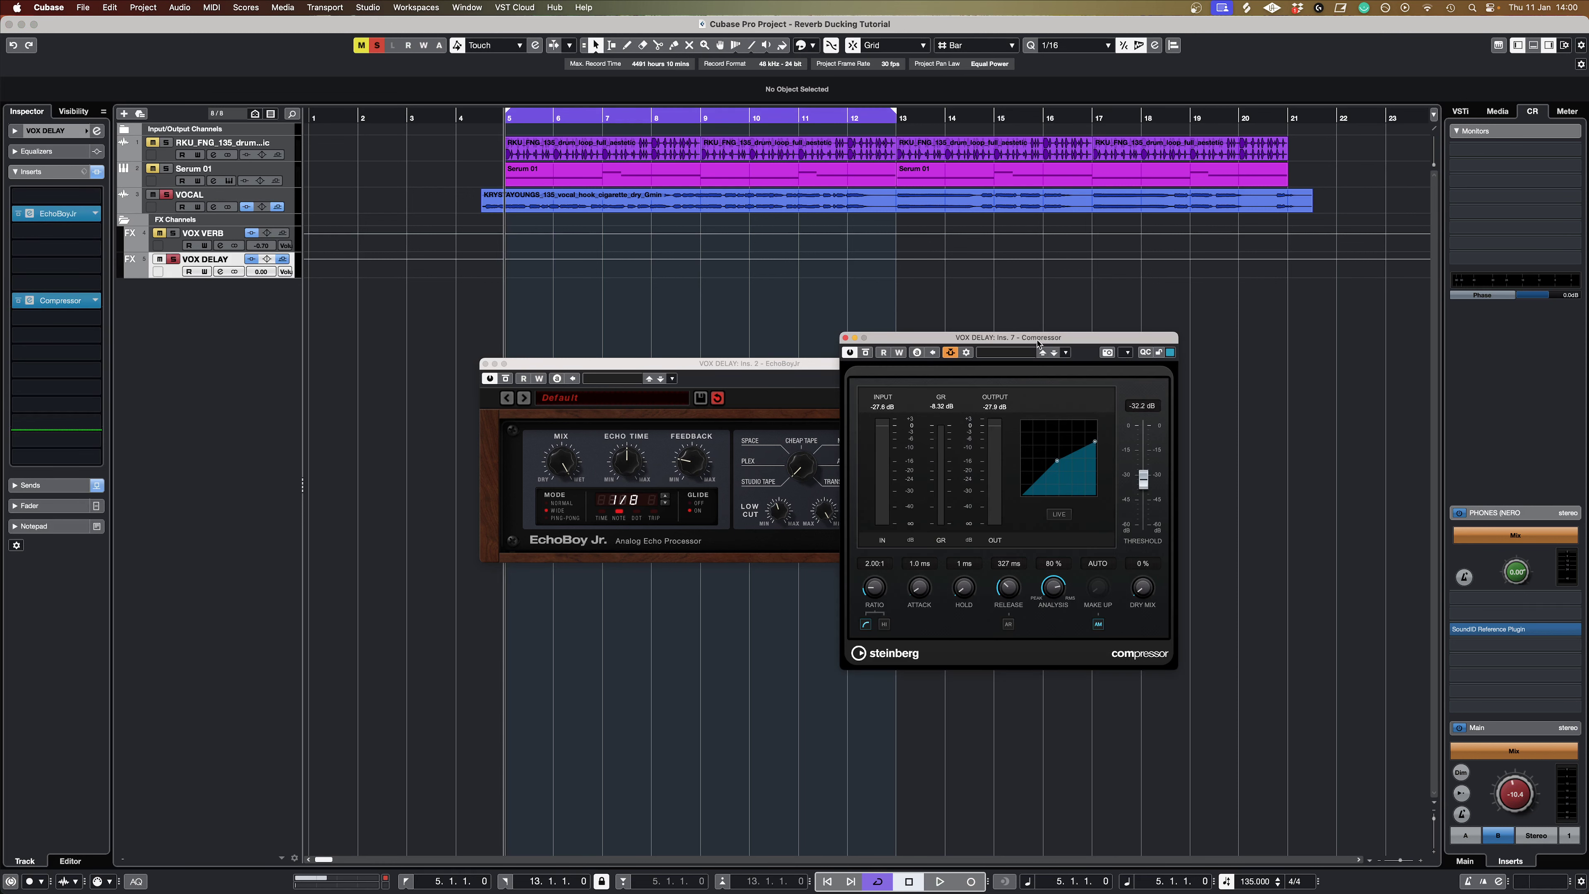
Step: Shorten the playback loop to bars 5 to 9 and compare the soloed delay with its compressor bypassed and enabled
key("space")
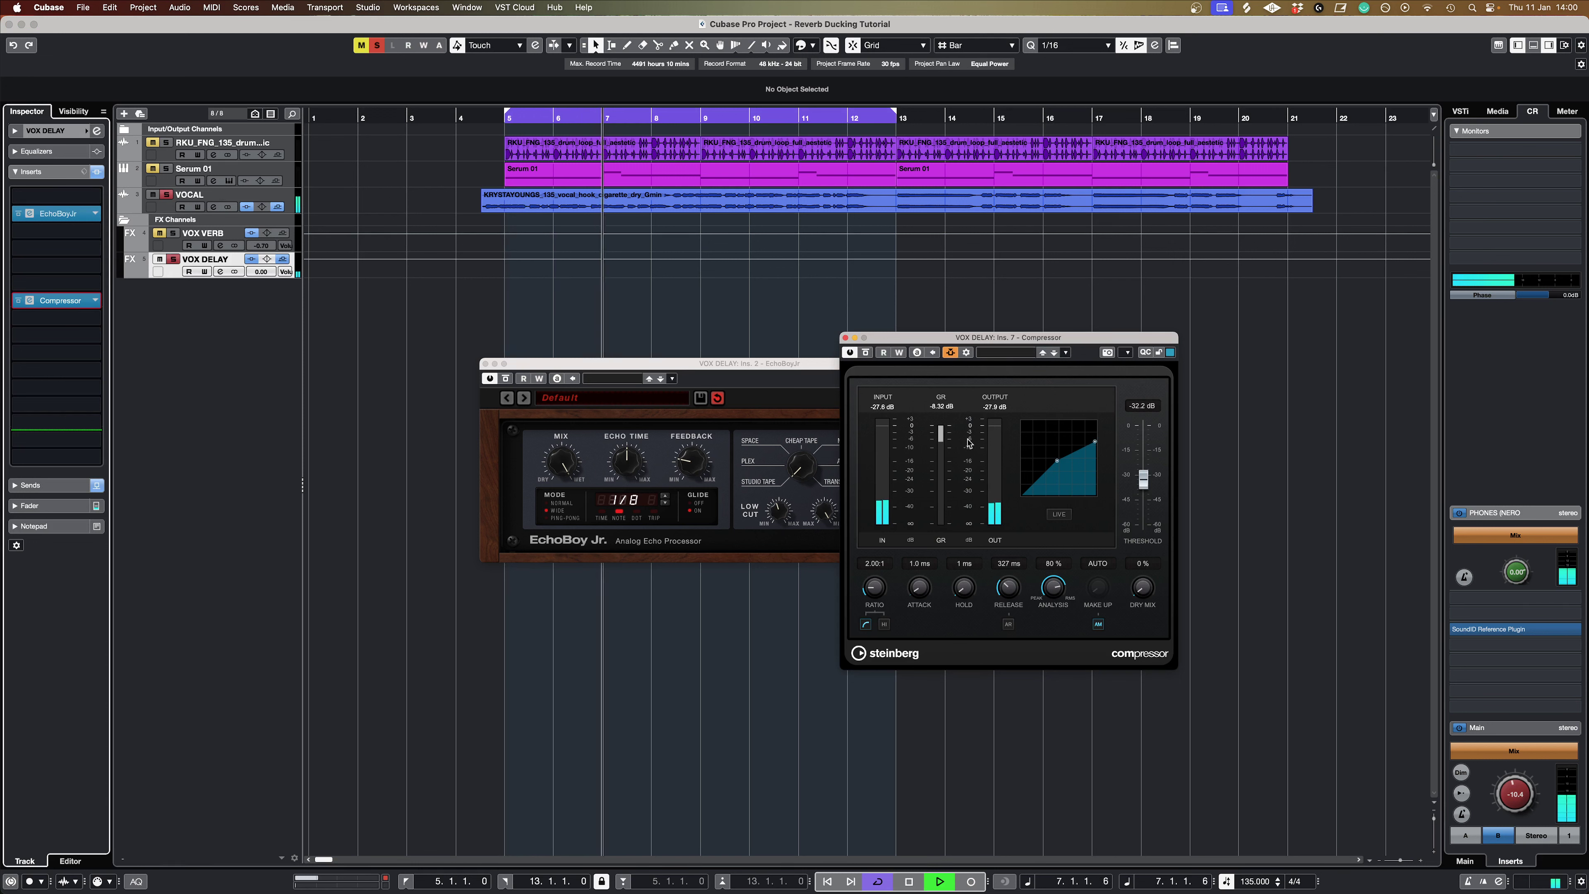
left_click(695, 115, "alt")
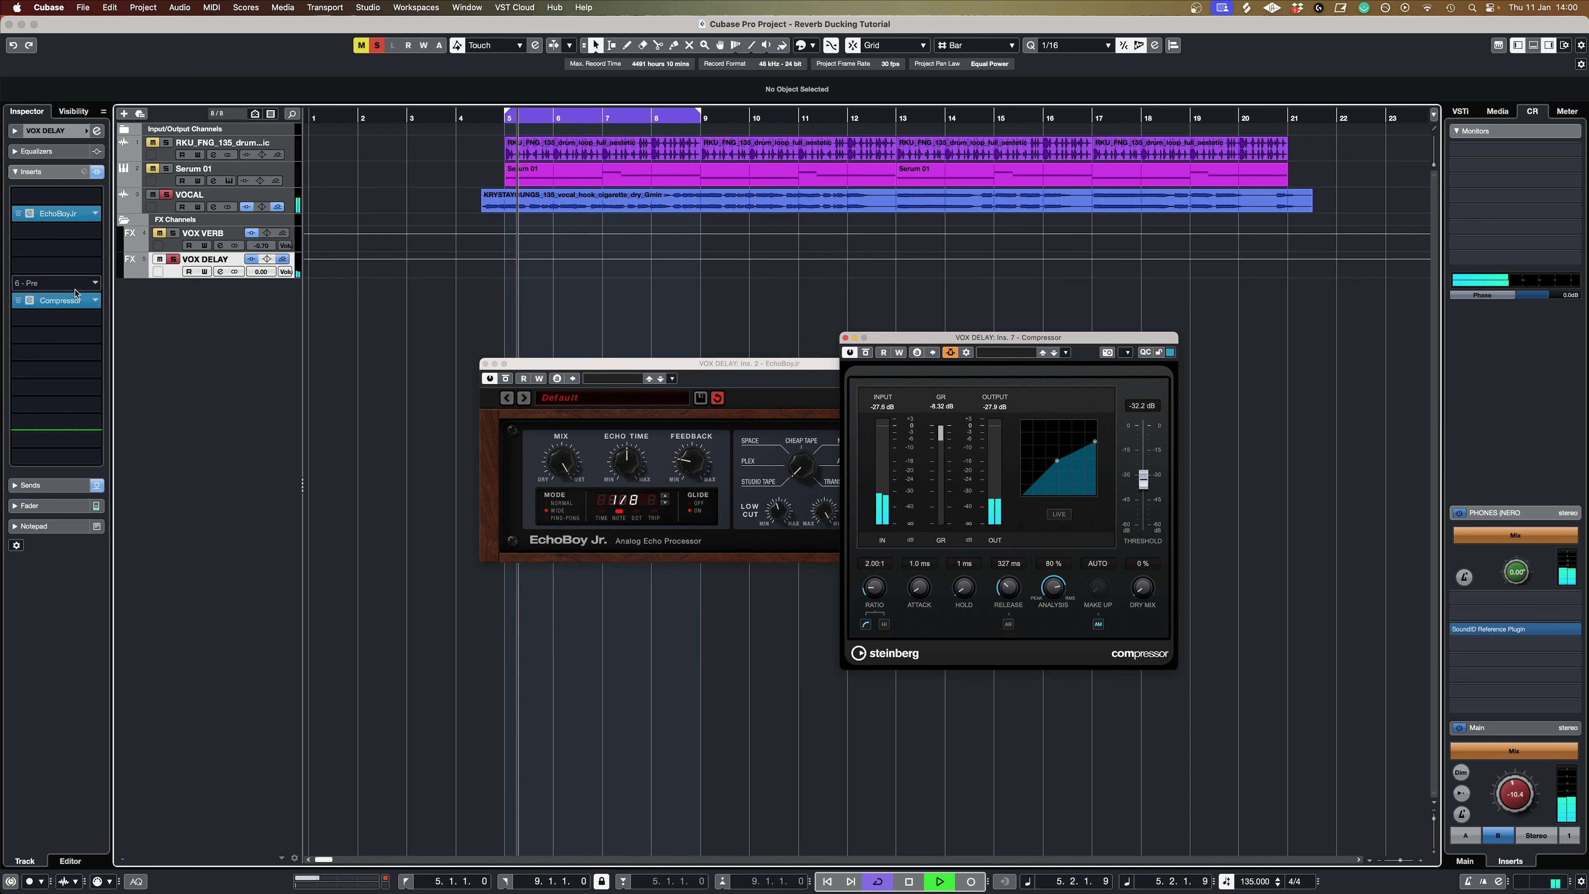
left_click(19, 302)
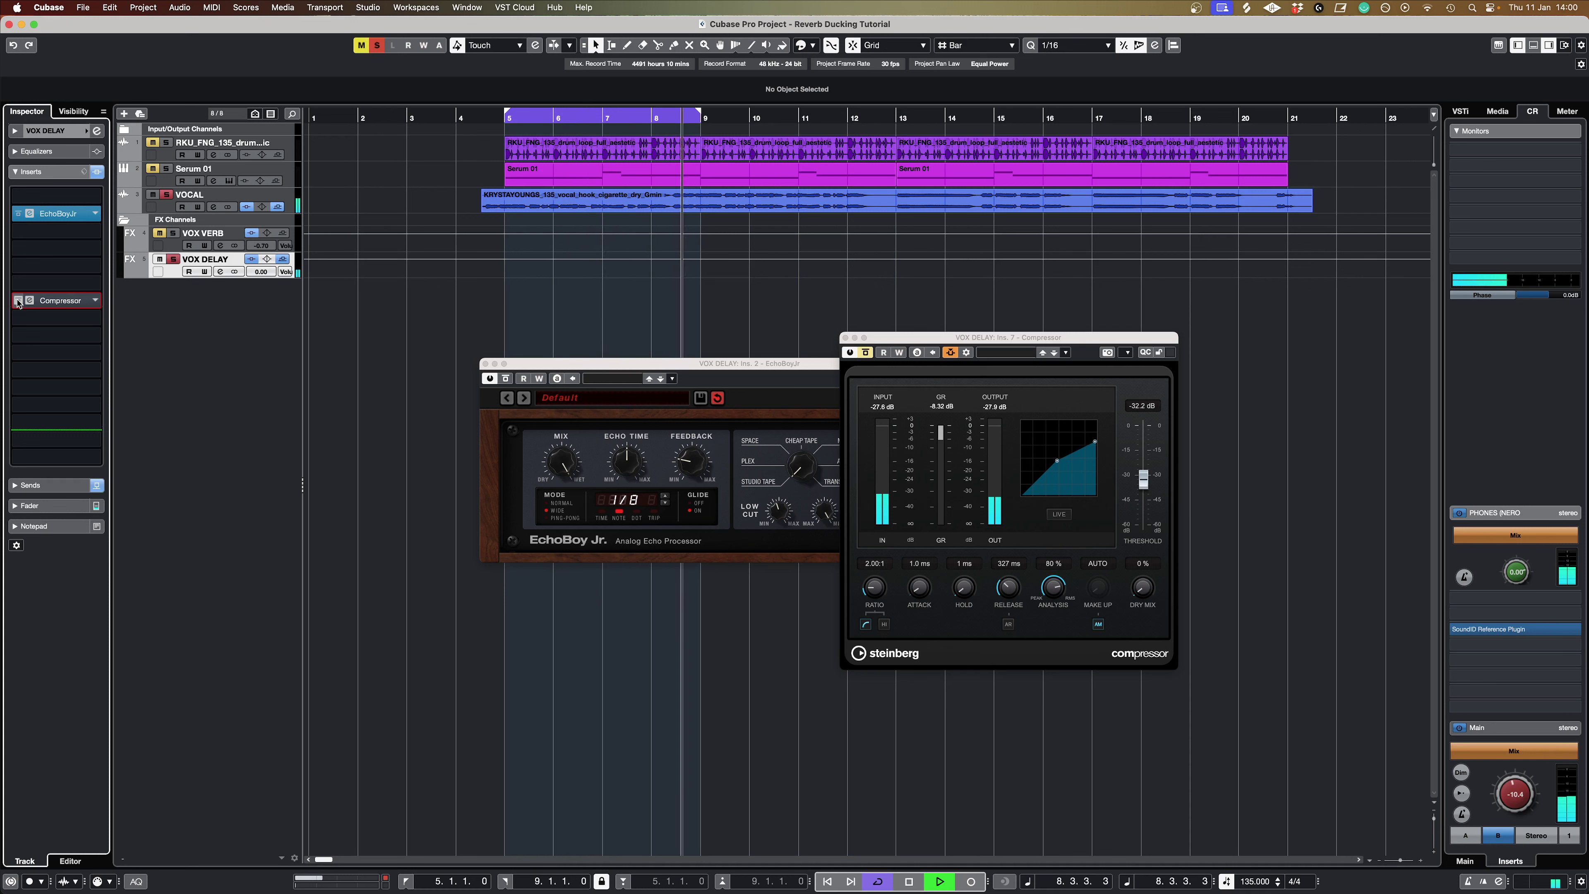
left_click(18, 301)
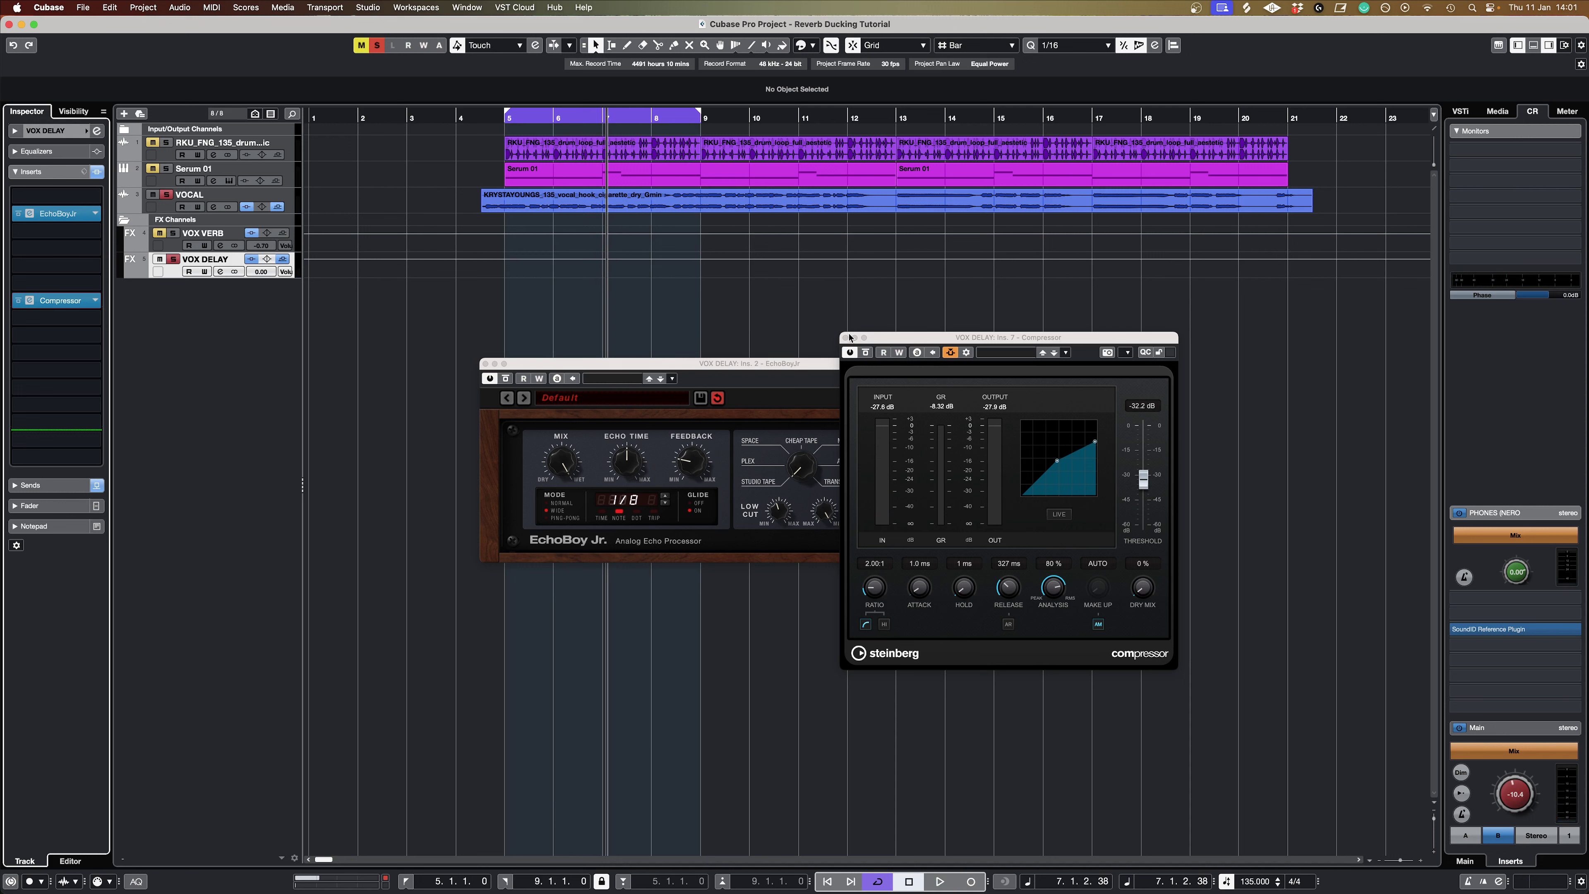
Step: Show VOX DELAY's sends, solo VOX VERB alongside it and deactivate the VOCAL track's send to VOX VERB
left_click(31, 485)
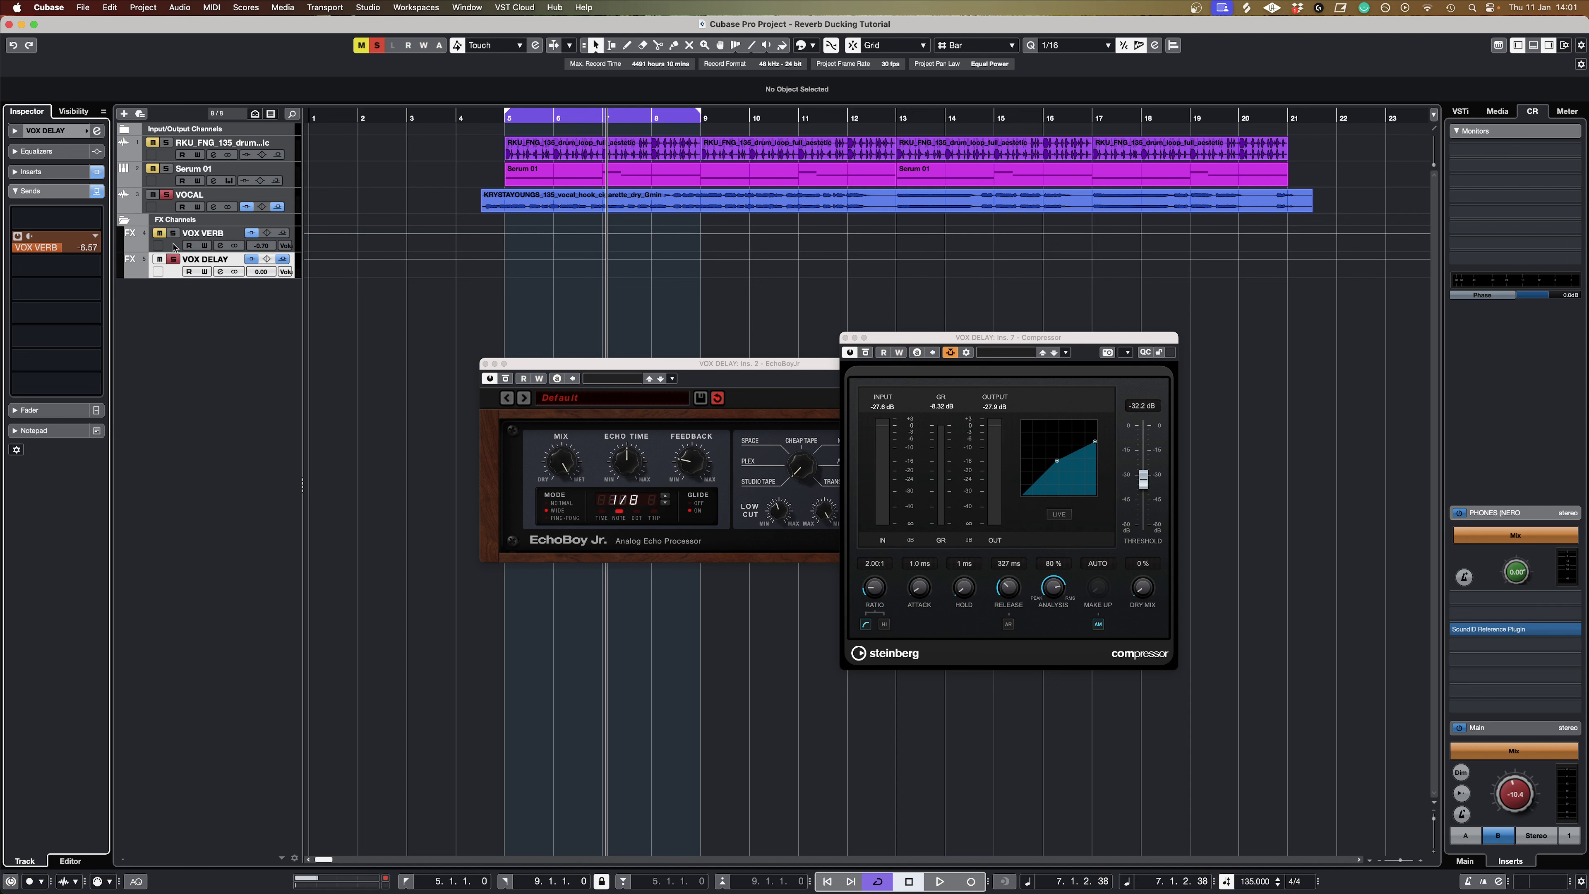
key("Up")
key("Up")
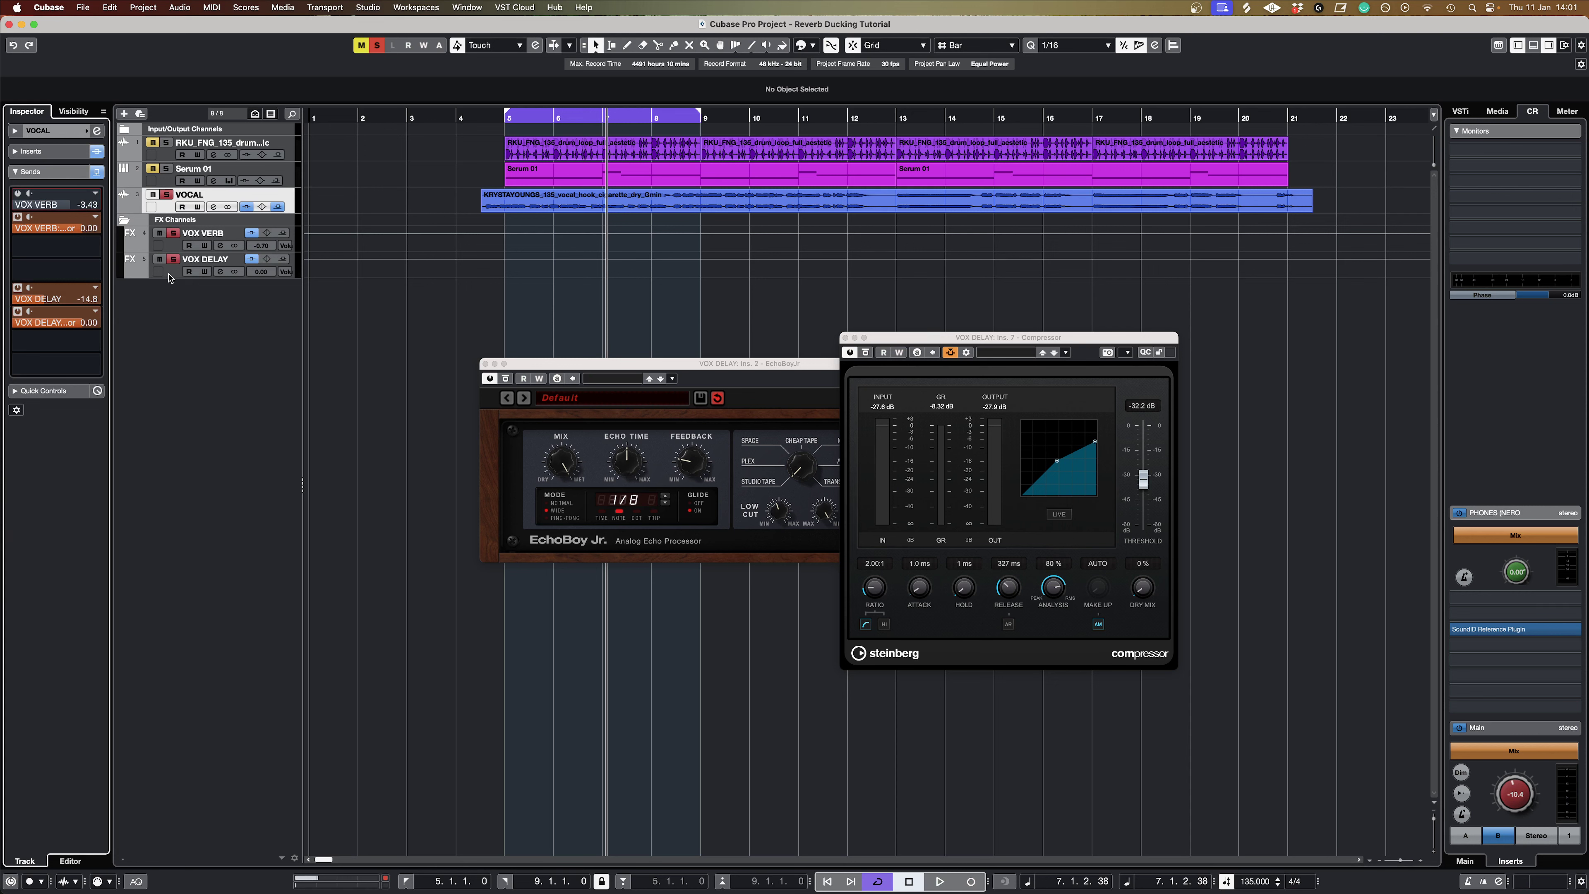
key("space")
Step: Deactivate VOX DELAY's send to VOX VERB and play the loop to hear the delay alone
key("Down")
key("Down")
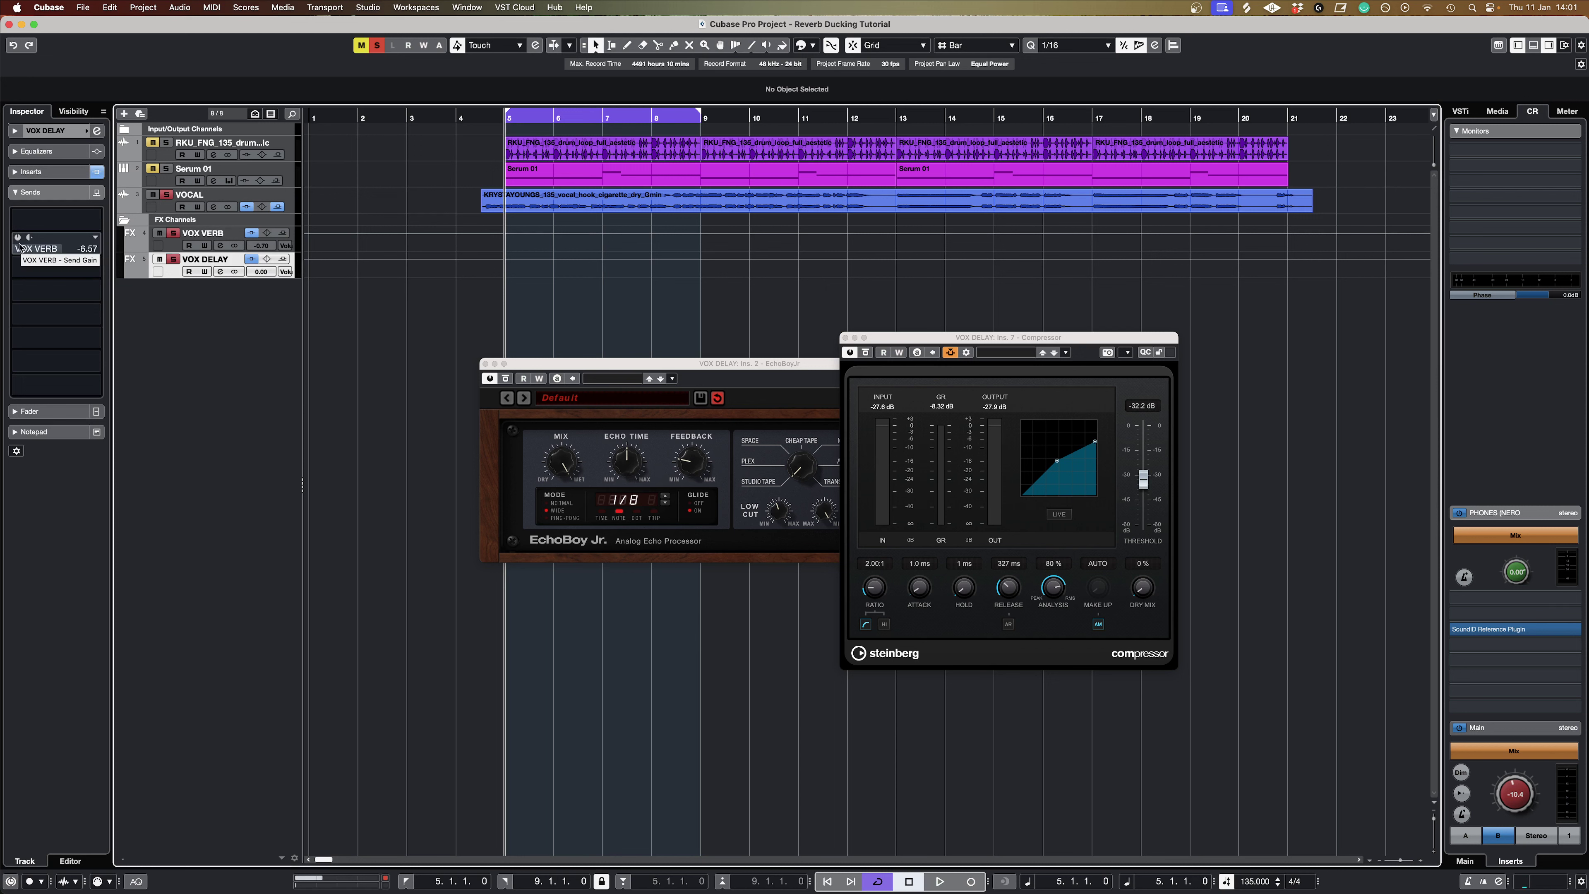
key("space")
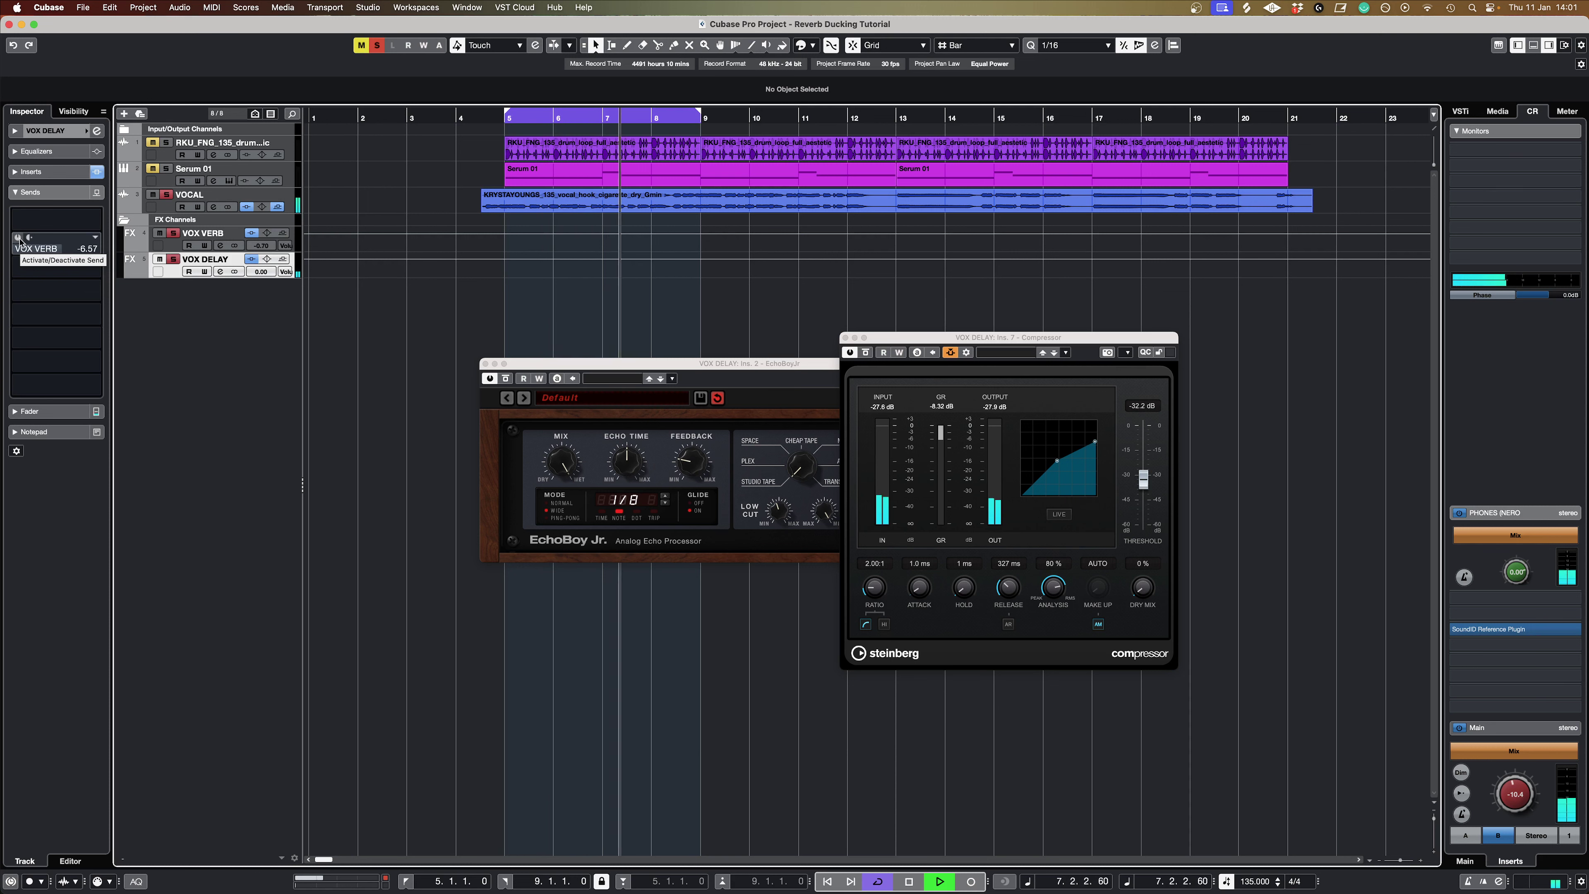
Step: Reactivate the sends to VOX VERB on VOX DELAY and on the VOCAL track, and play the soloed vocal with its effects
left_click(19, 239)
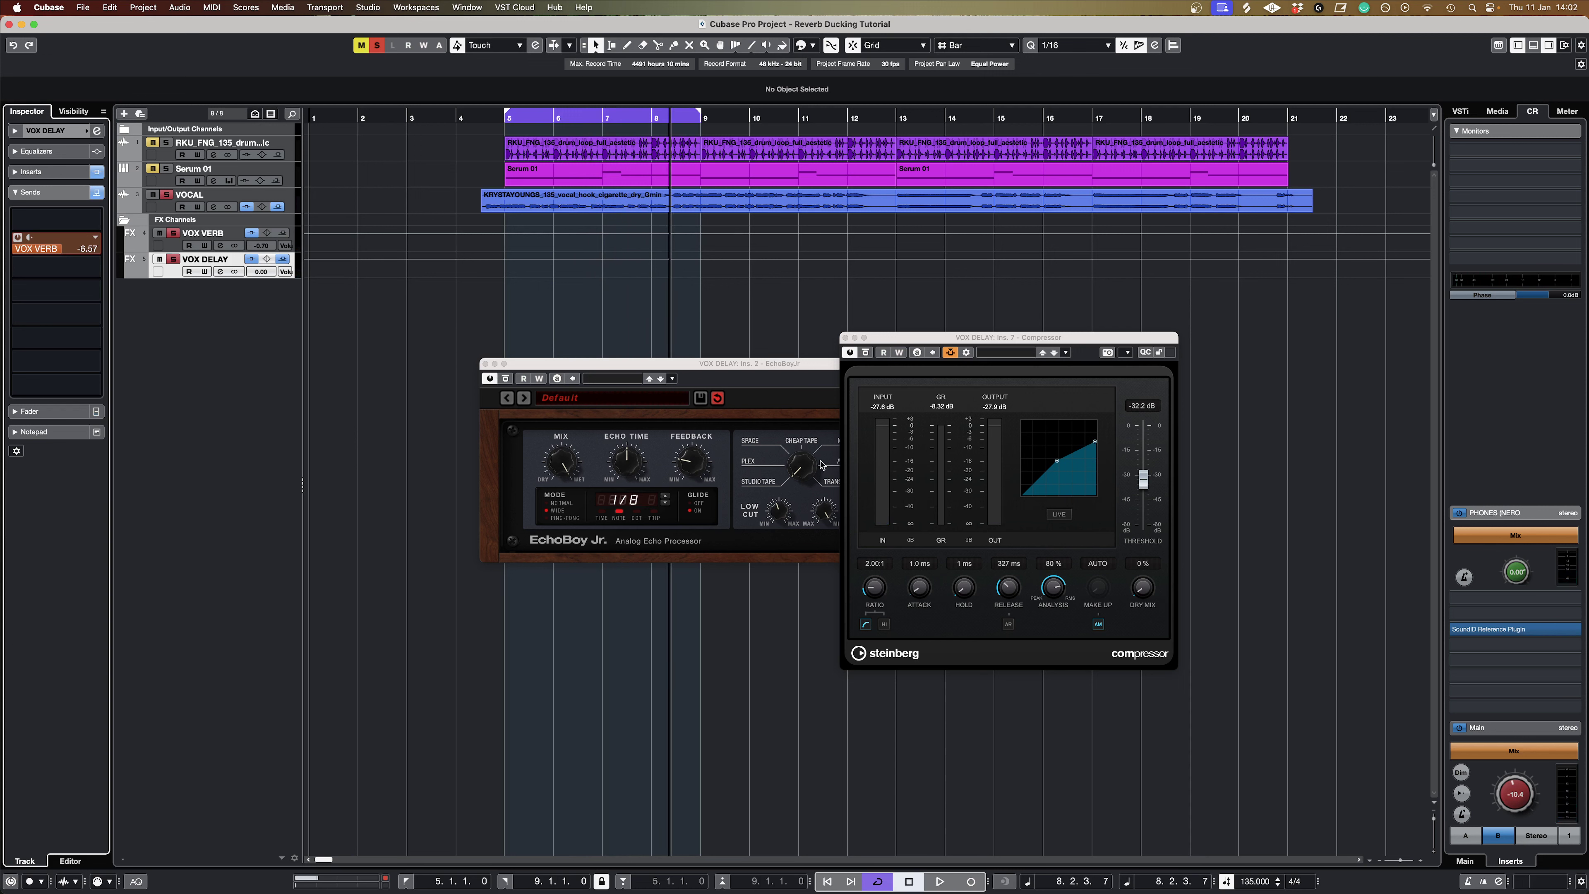
left_click(194, 199)
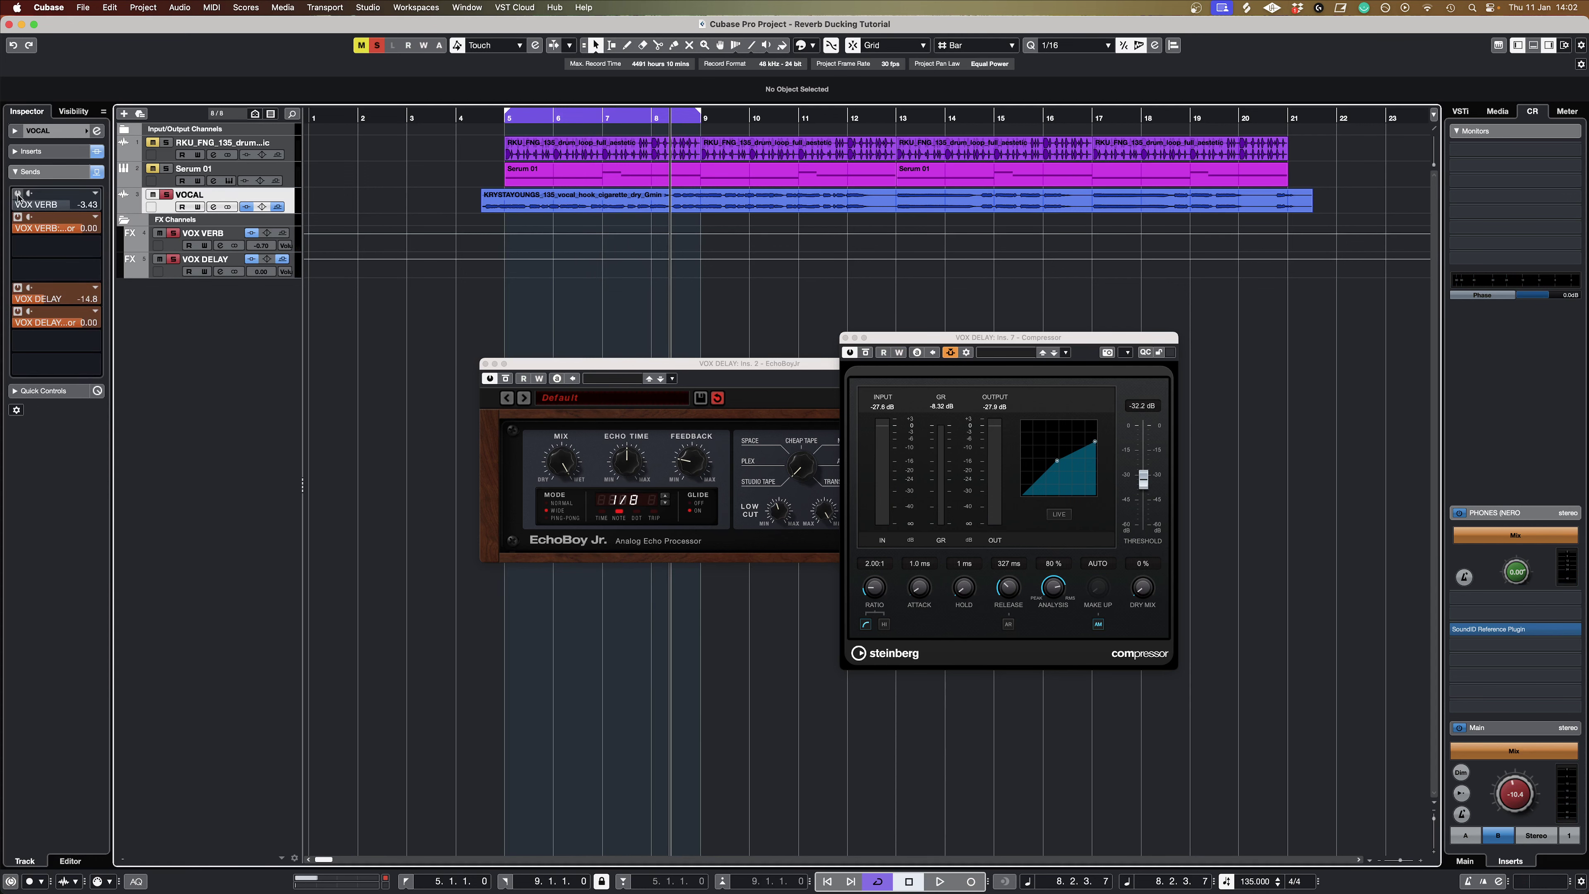
key("space")
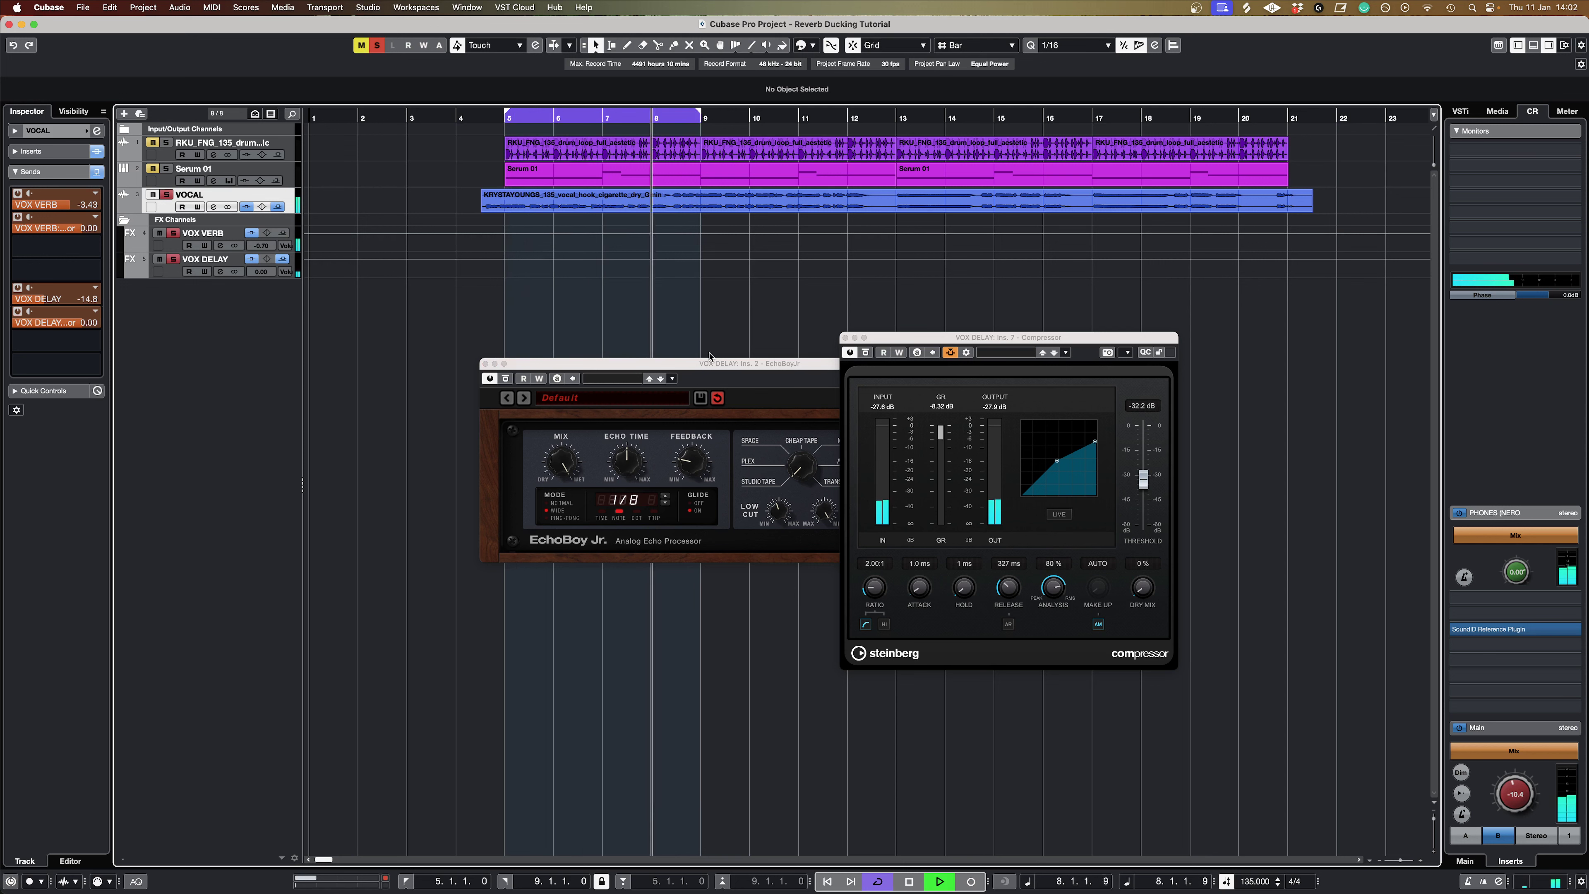
key("space")
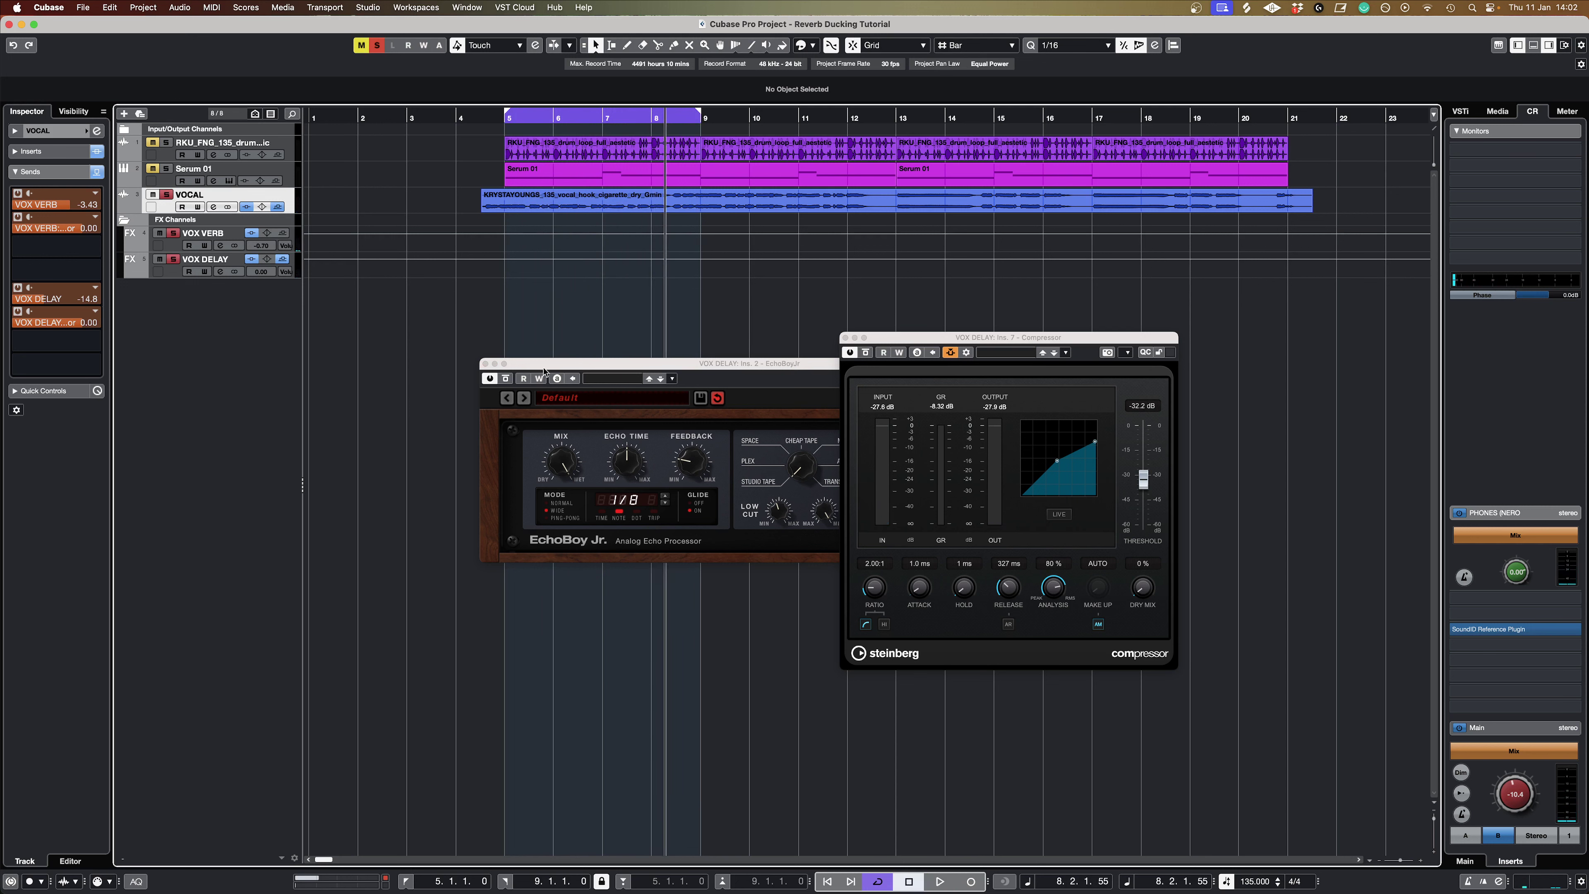
Step: Close the EchoBoy Jr. and delay compressor windows, unsolo the vocal and its FX channels and play the full mix
left_click(486, 365)
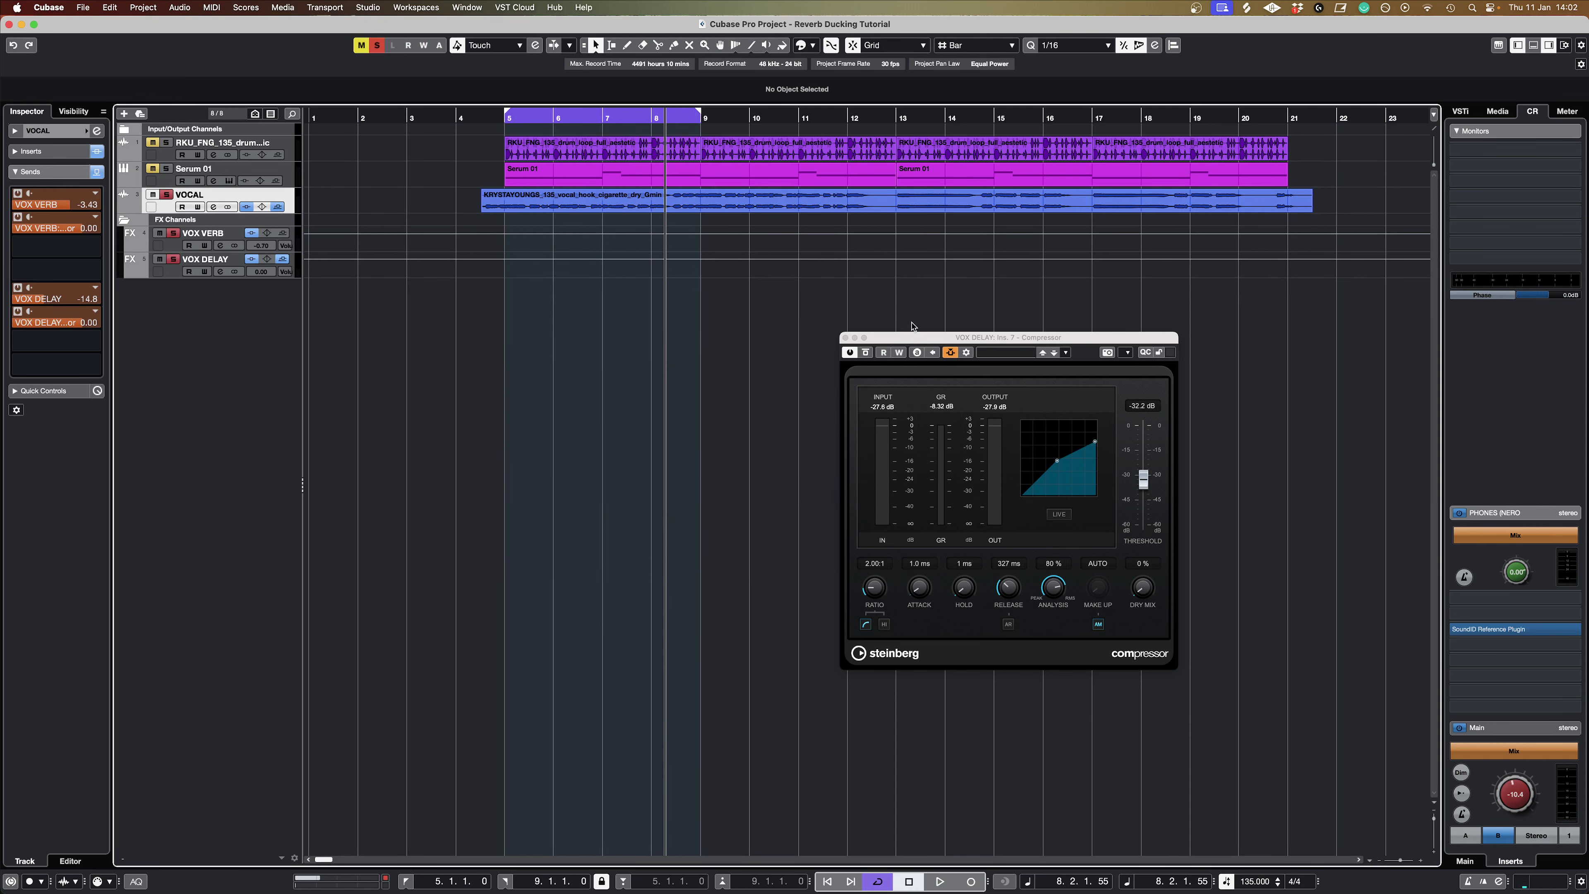
left_click(846, 339)
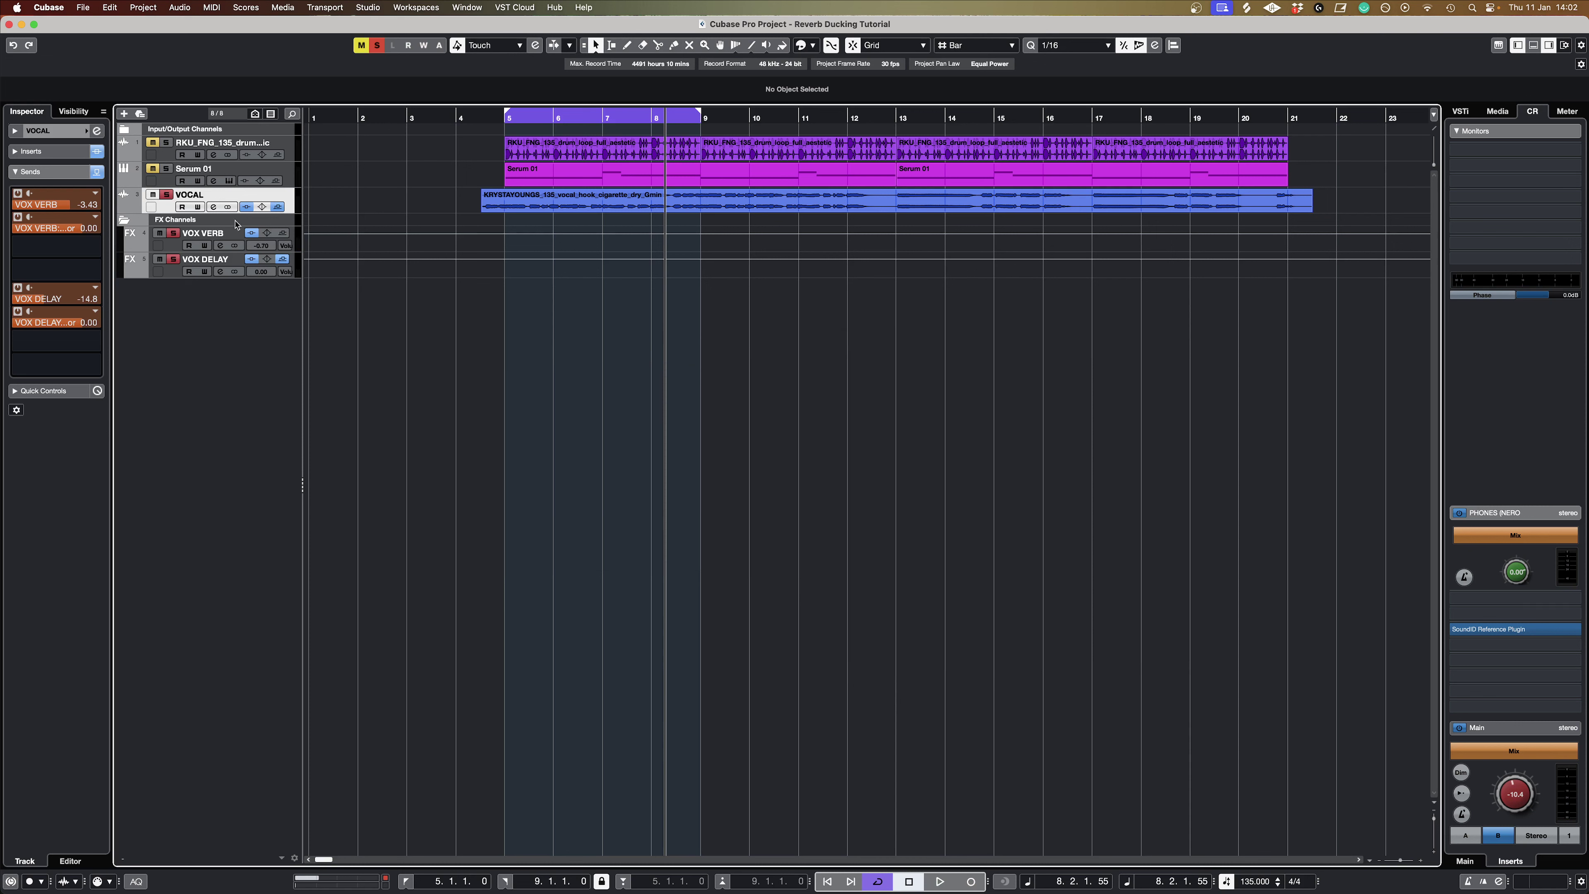
left_click(168, 198)
left_click(160, 259)
key("space")
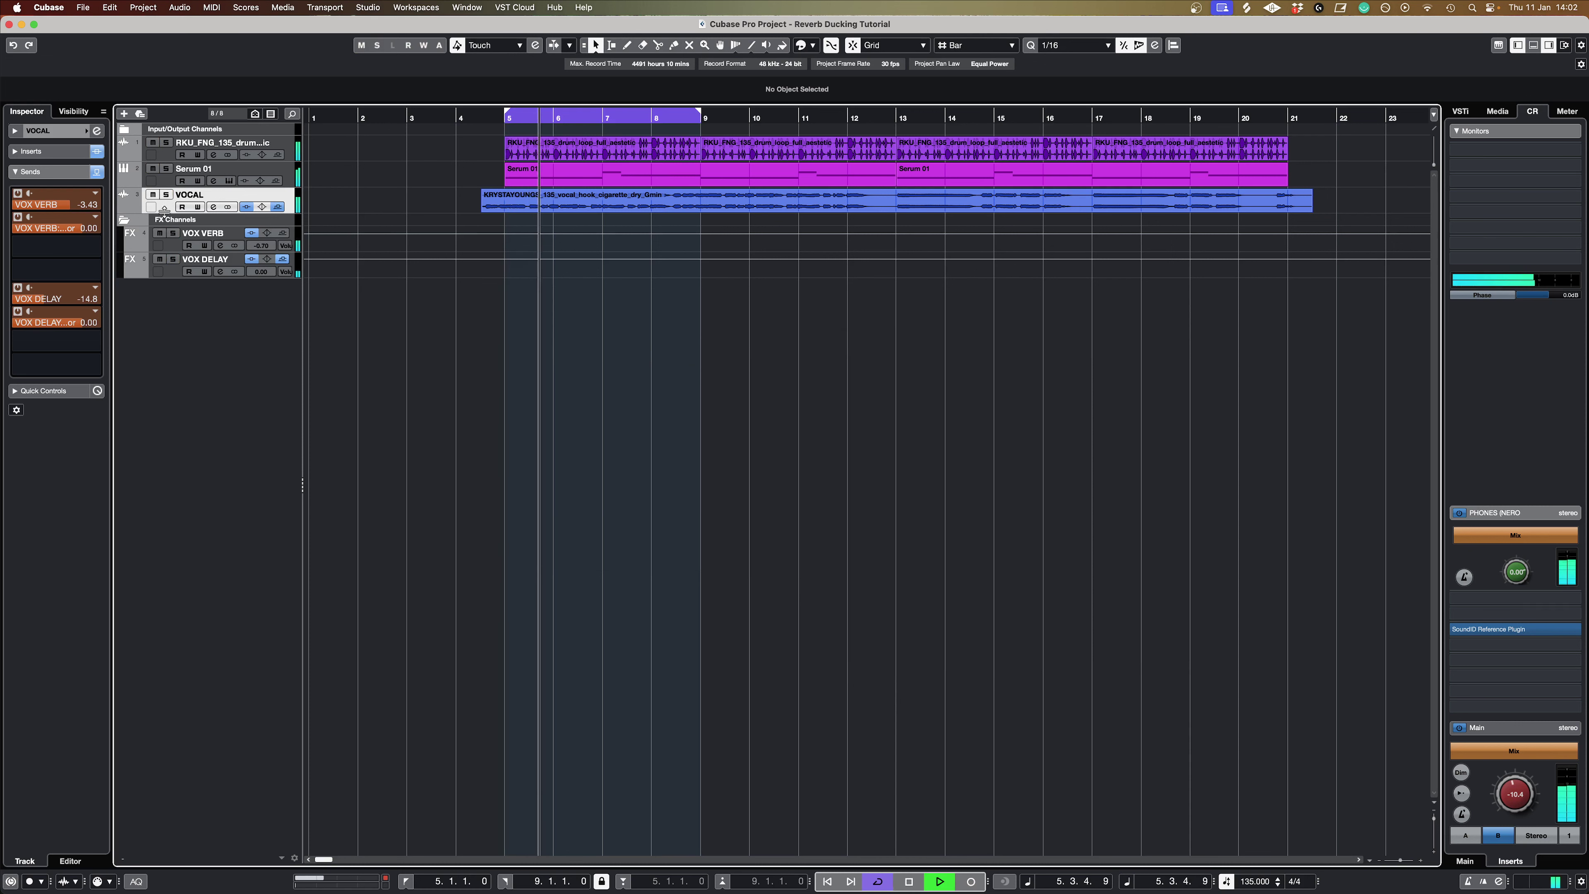
Step: Open the Compressor inserts of VOX VERB and VOX DELAY and arrange their windows side by side
left_click(158, 244)
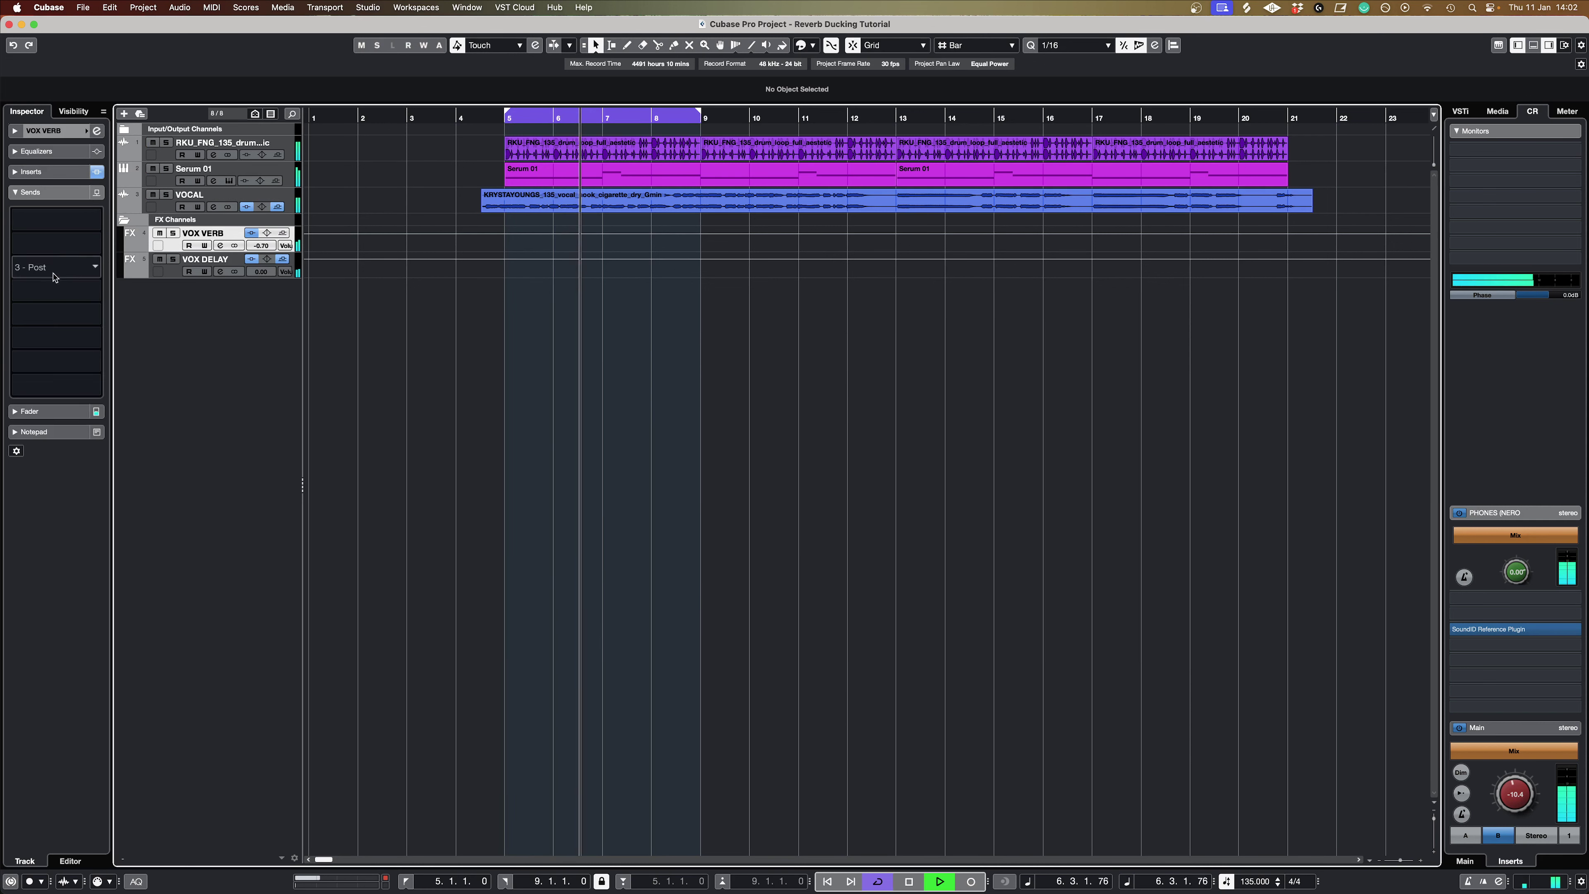
left_click(49, 172)
left_click(60, 313)
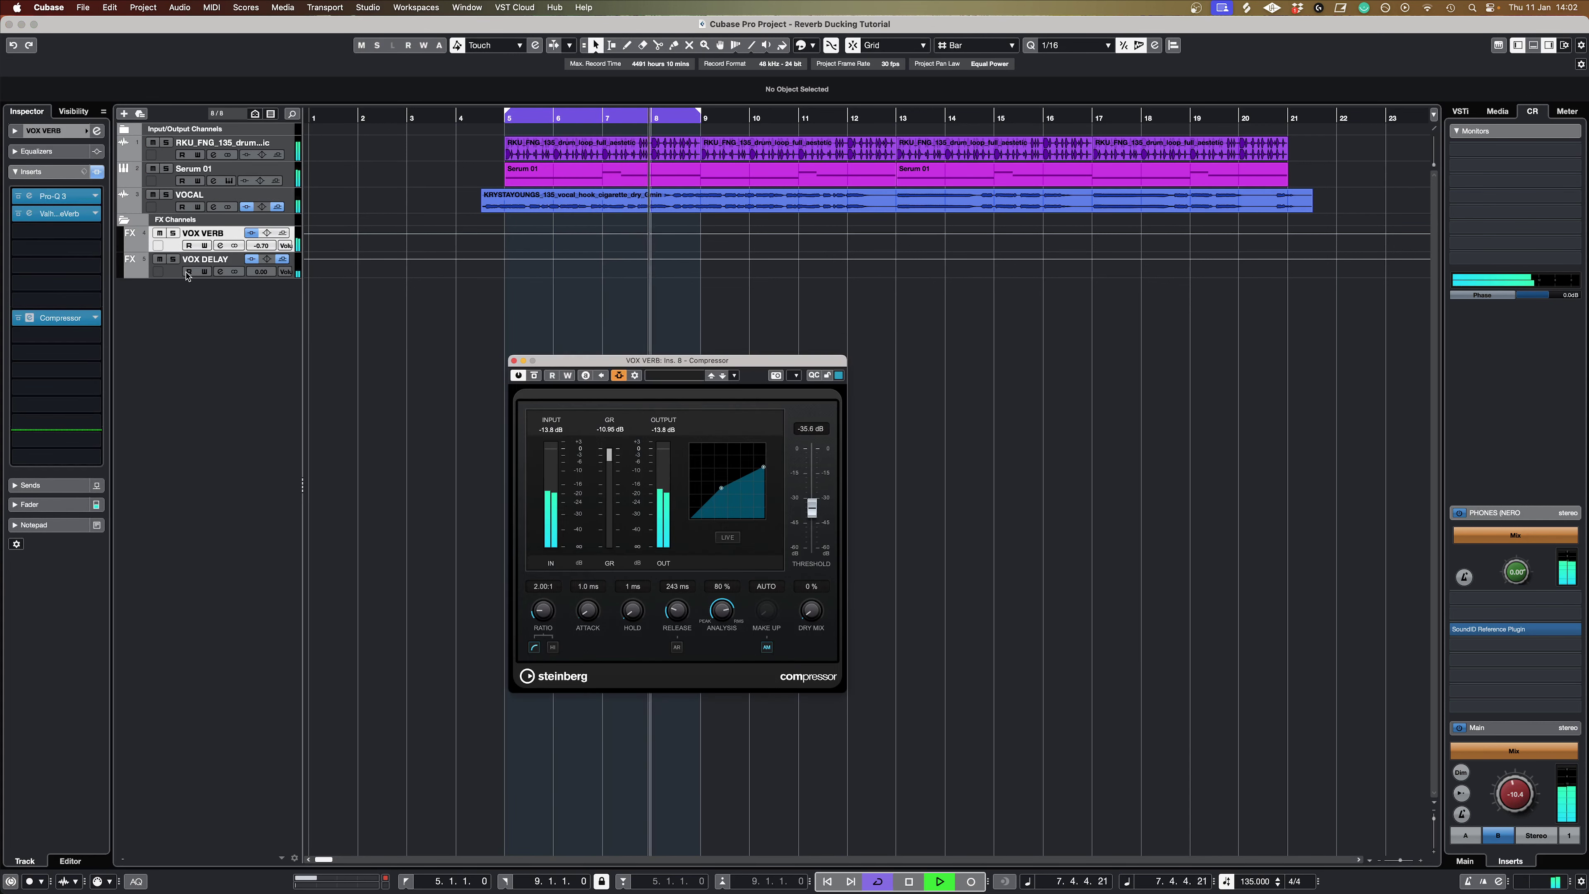
left_click(174, 276)
left_click(59, 301)
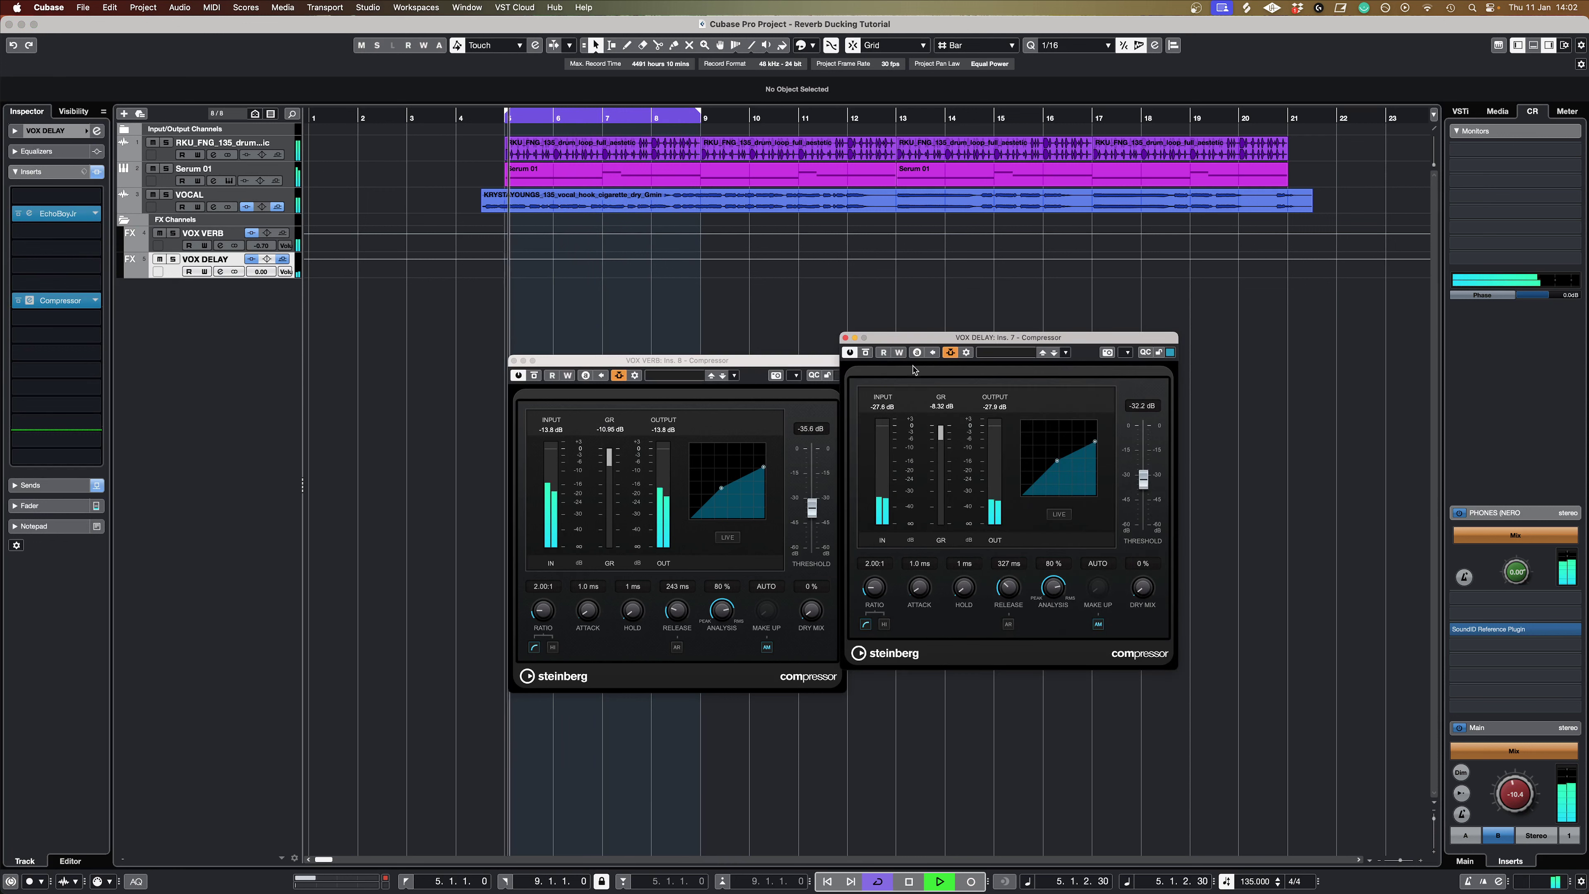
left_click_drag(801, 366, 767, 340)
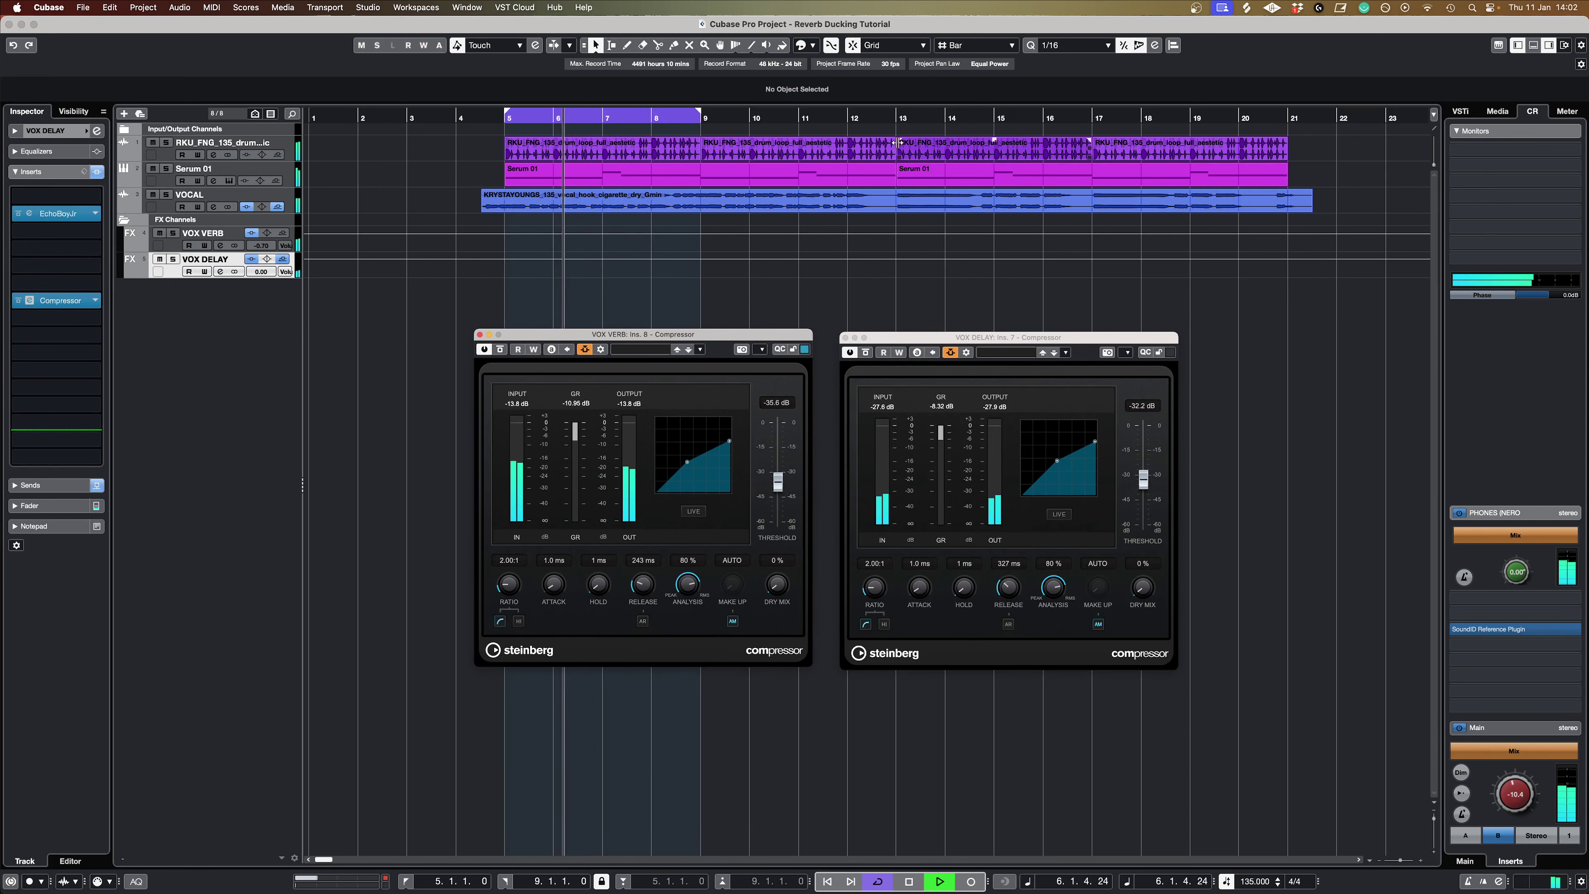
Step: Compare the bars 5 to 9 loop in the full mix with both compressors bypassed and enabled, then stop playback and deactivate the cycle
left_click_drag(700, 114, 1287, 114)
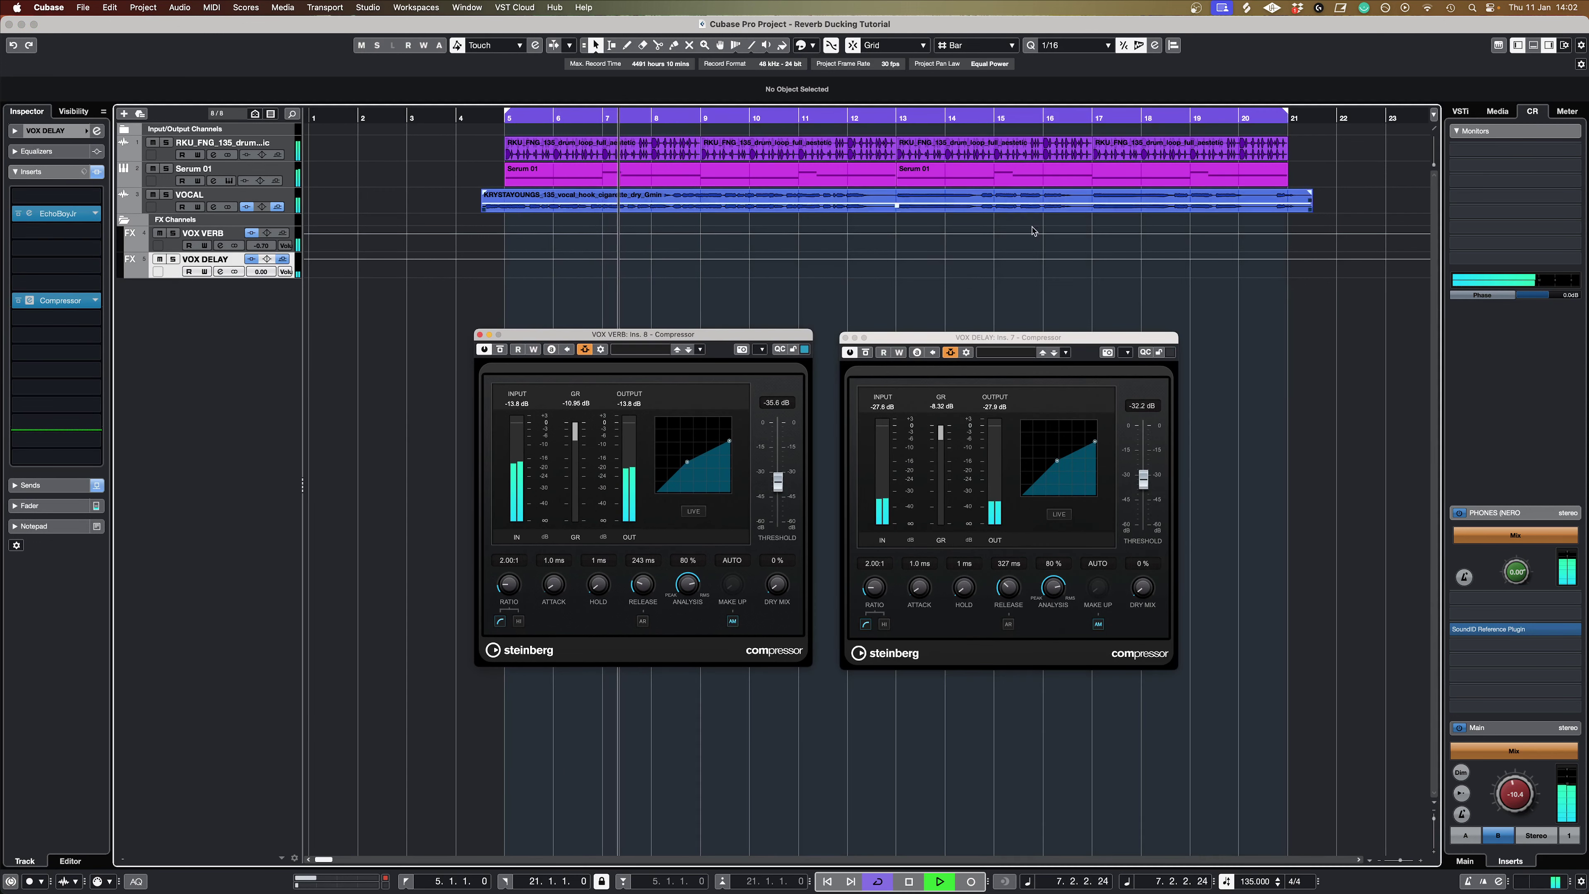
key("super+z")
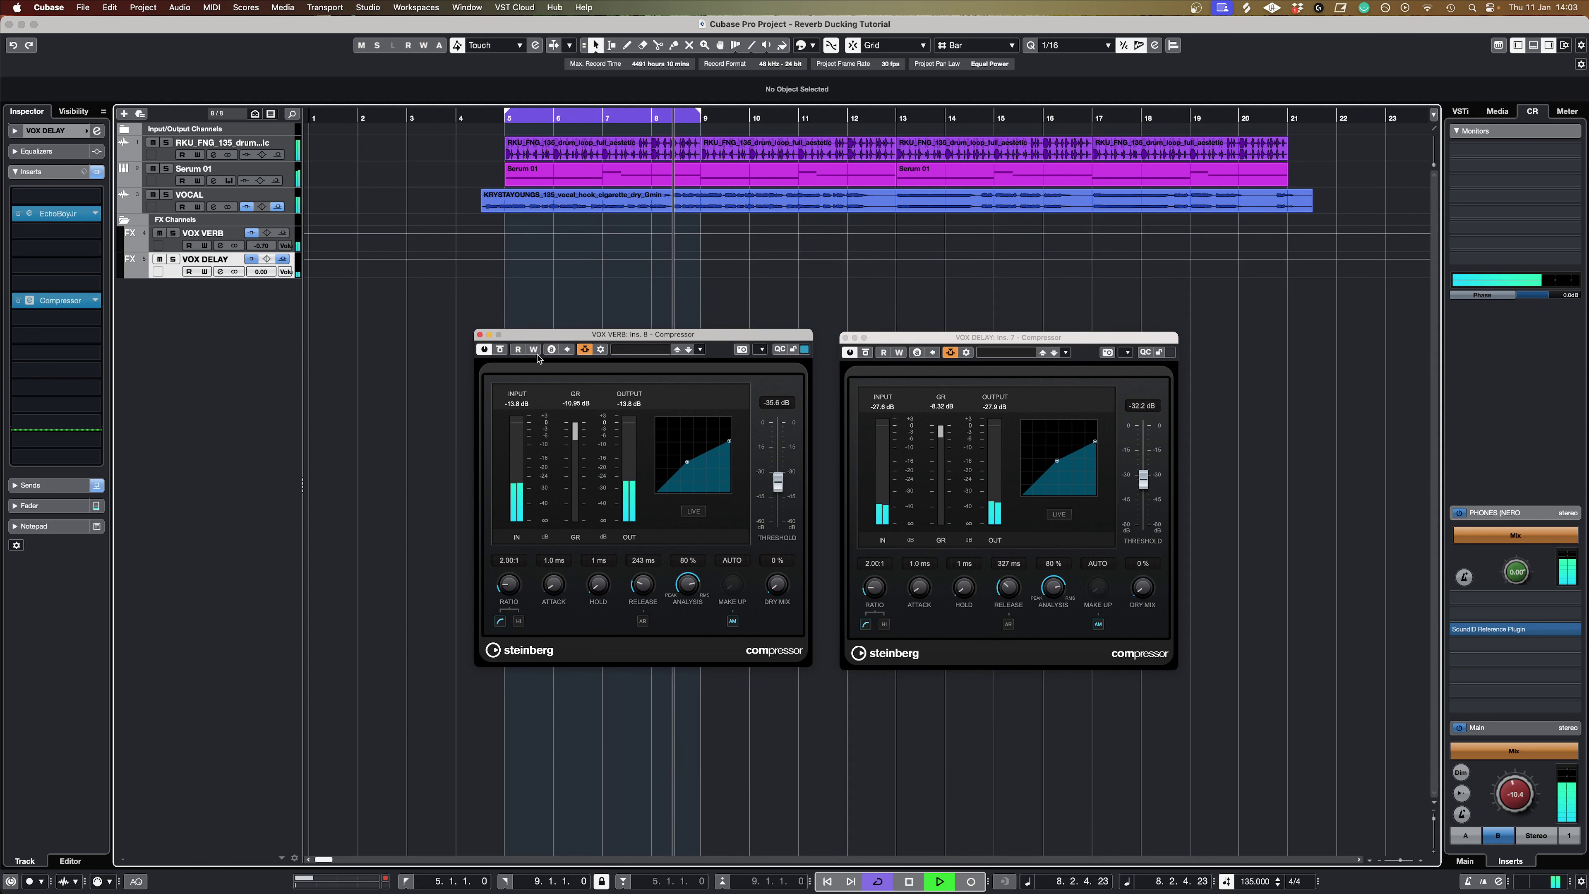
left_click(499, 349)
left_click(866, 352)
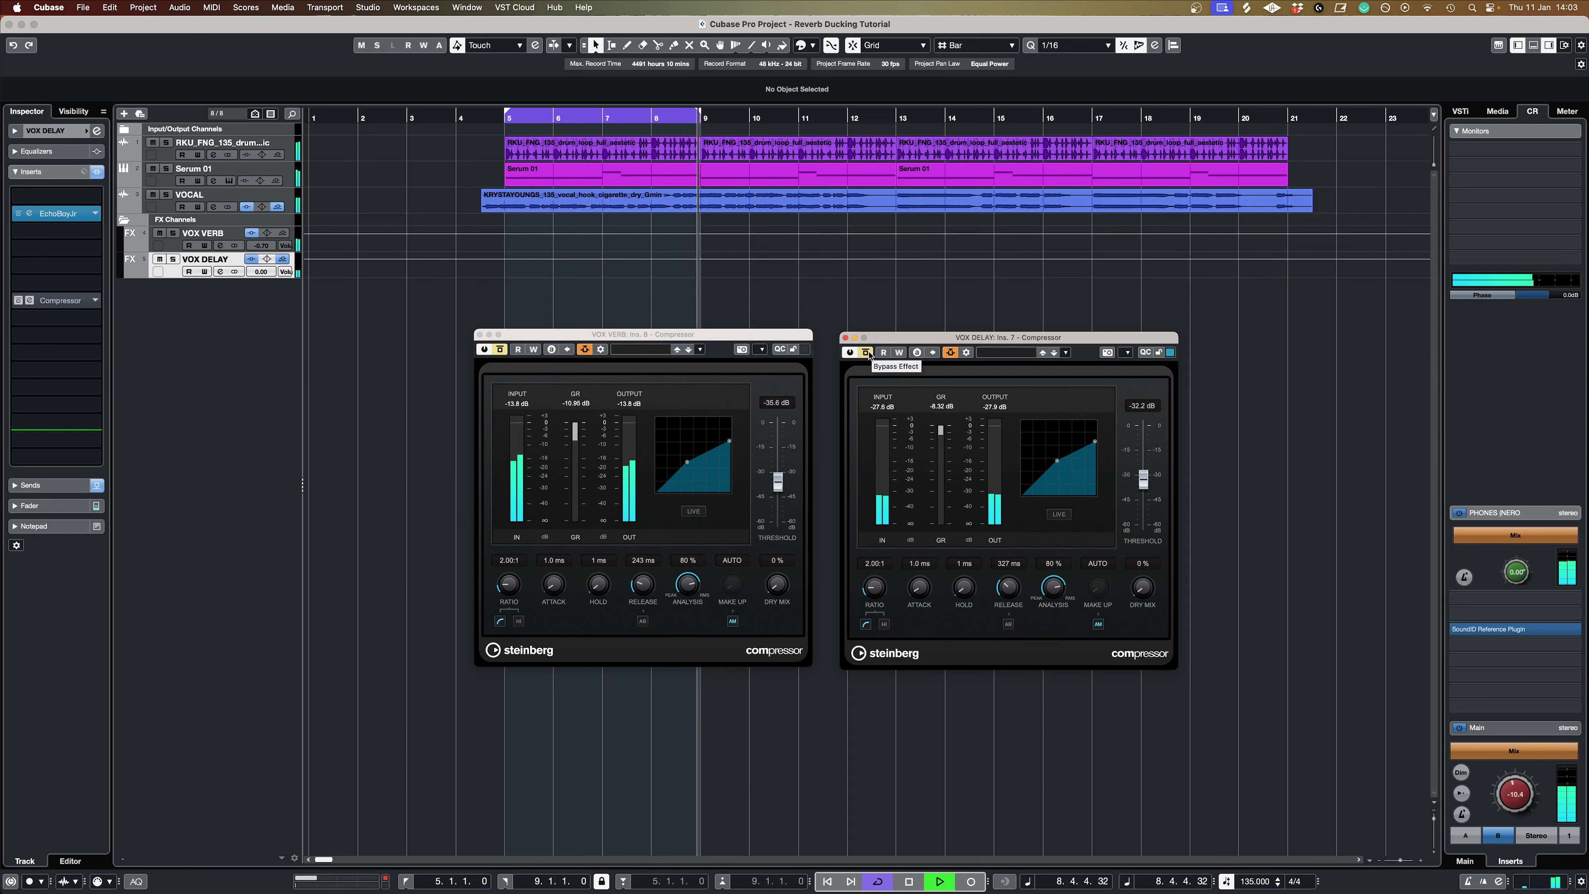
left_click(867, 353)
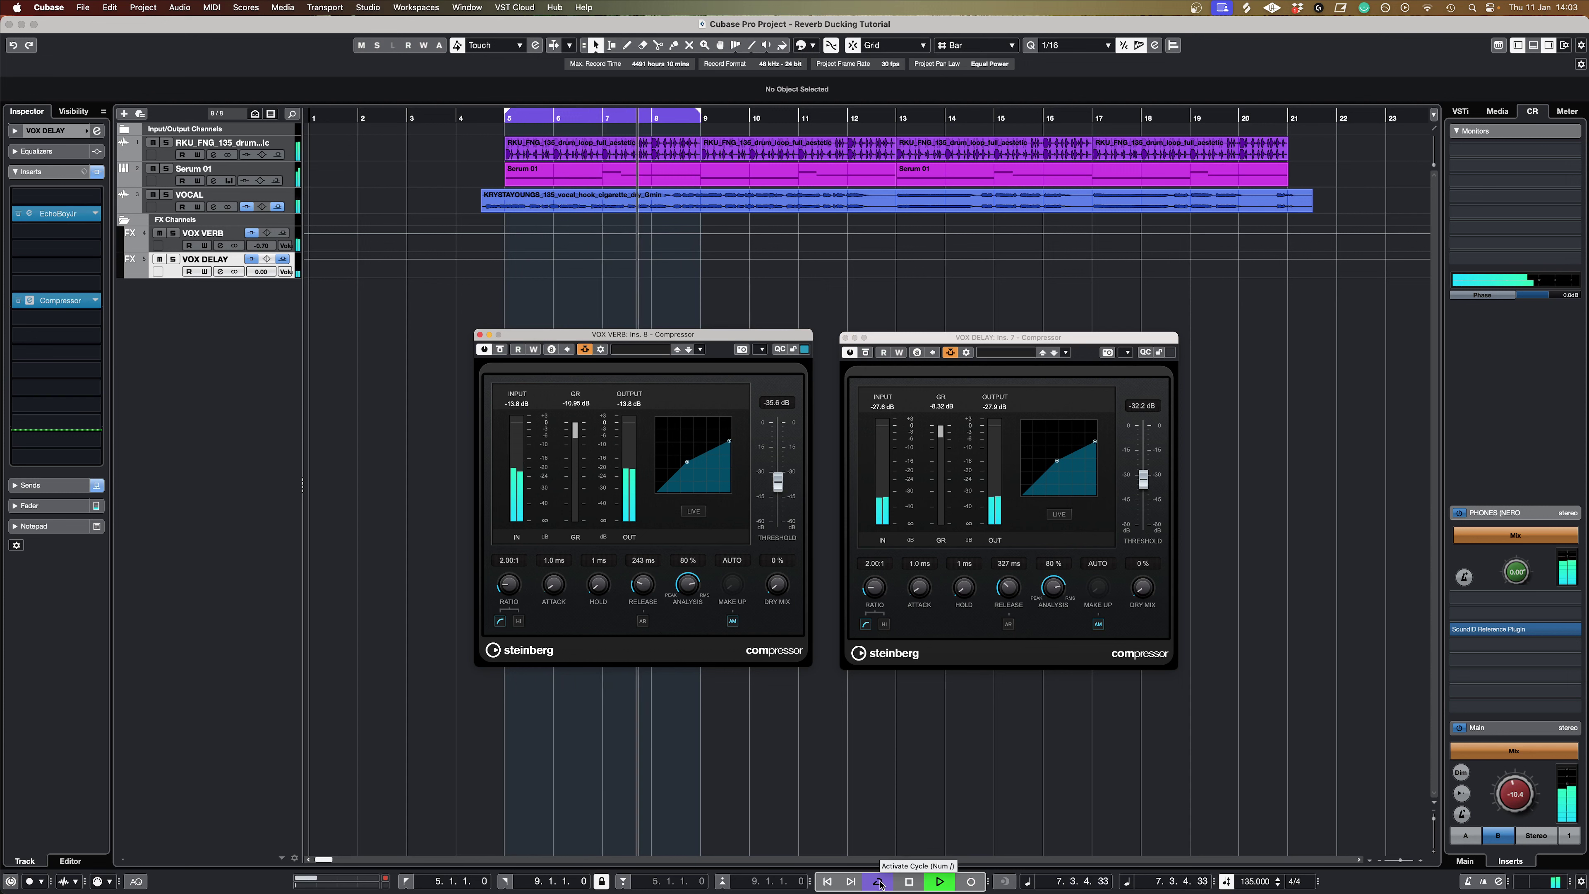
key("space")
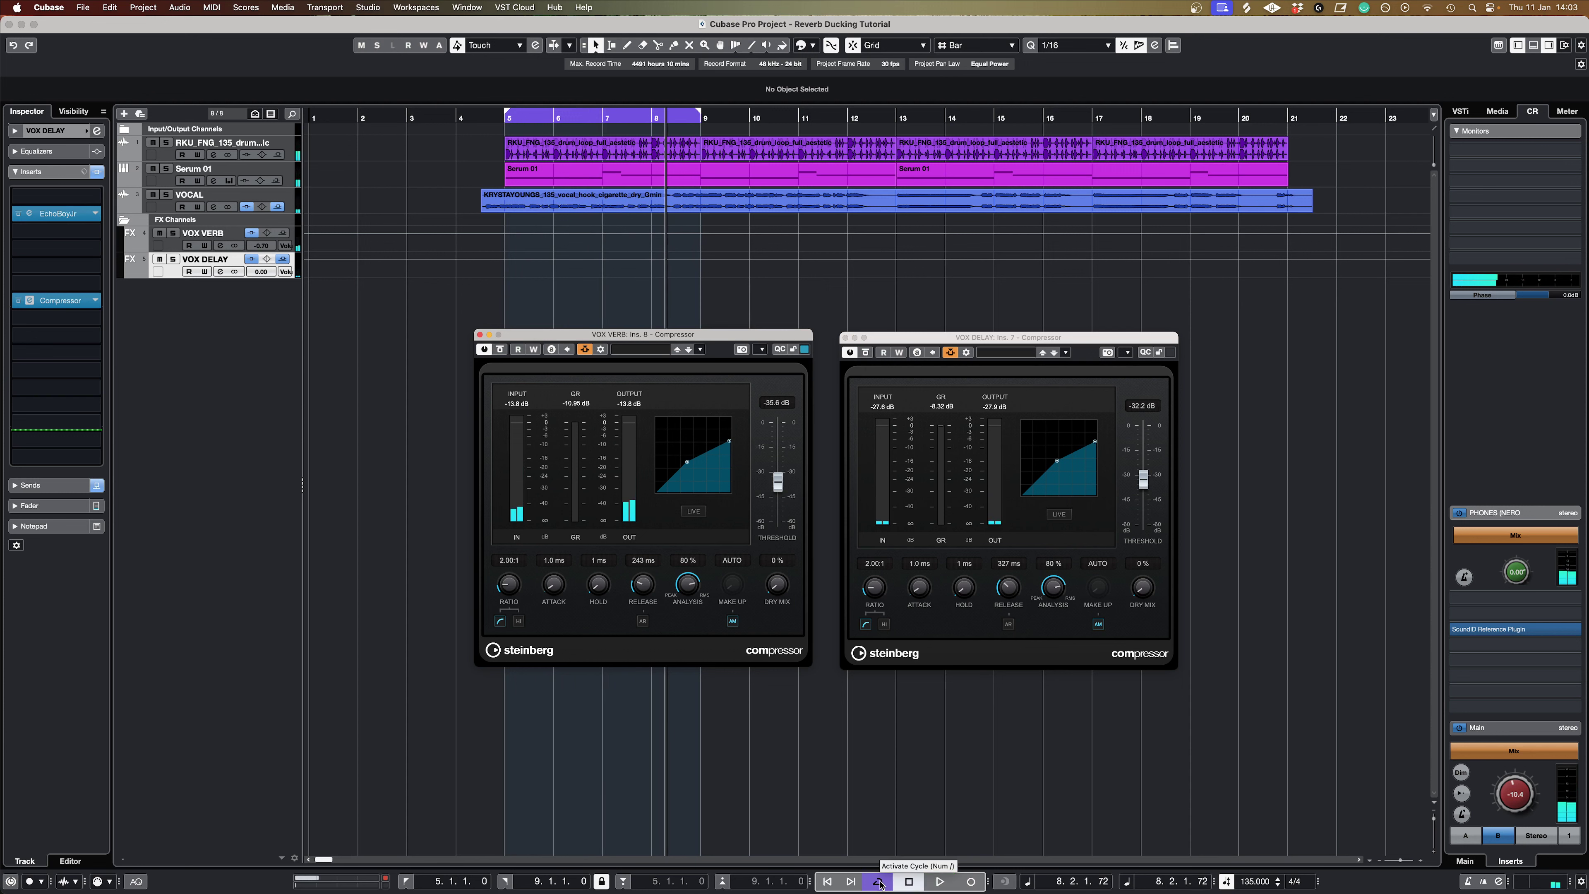
left_click(879, 882)
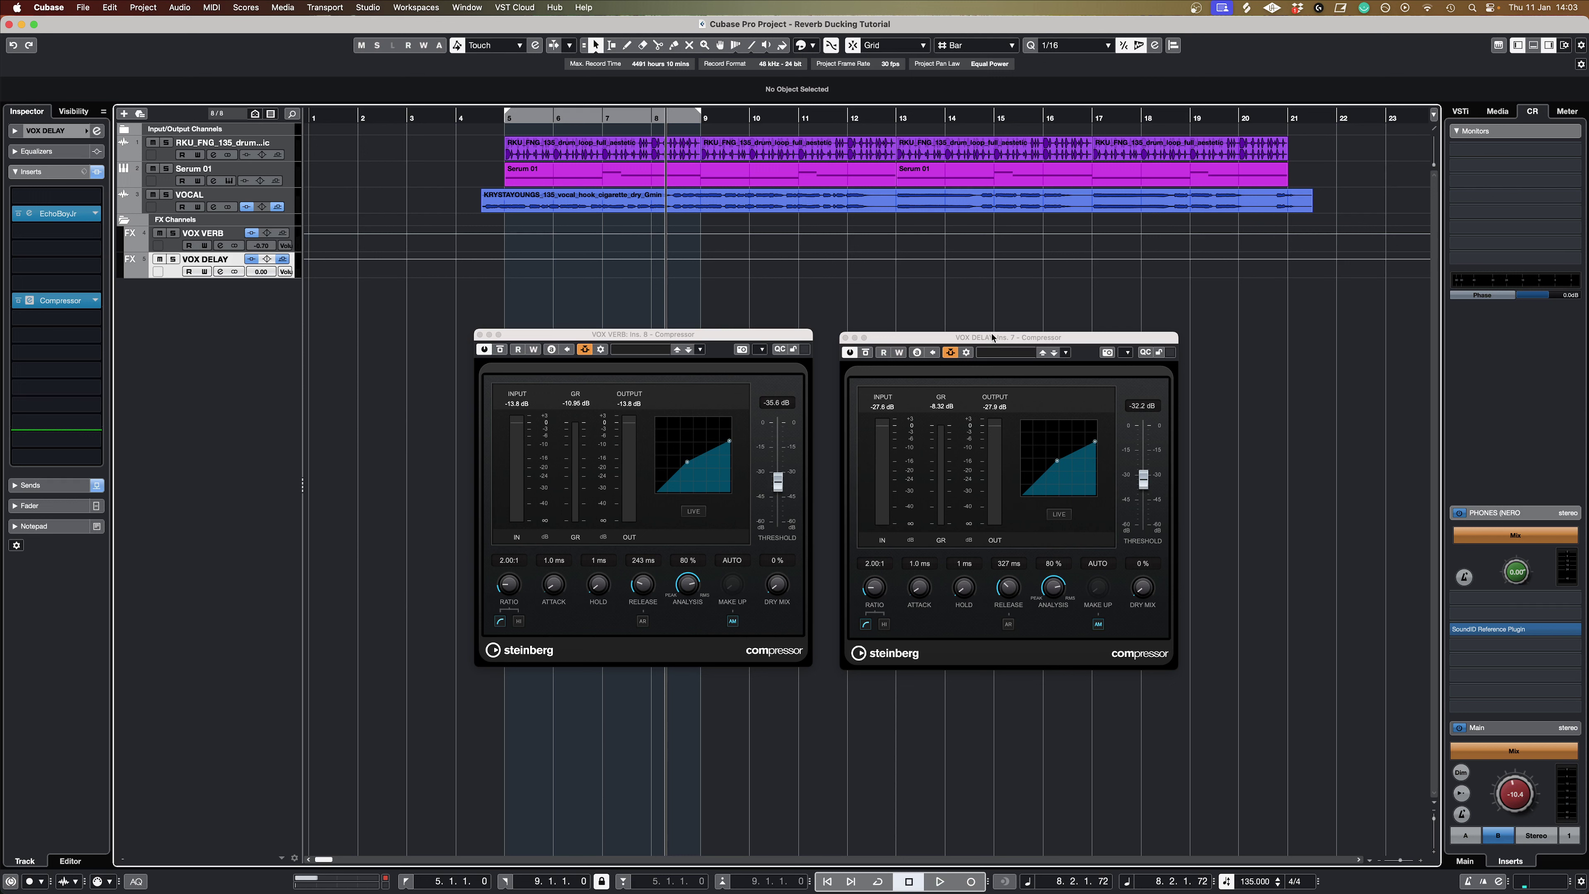